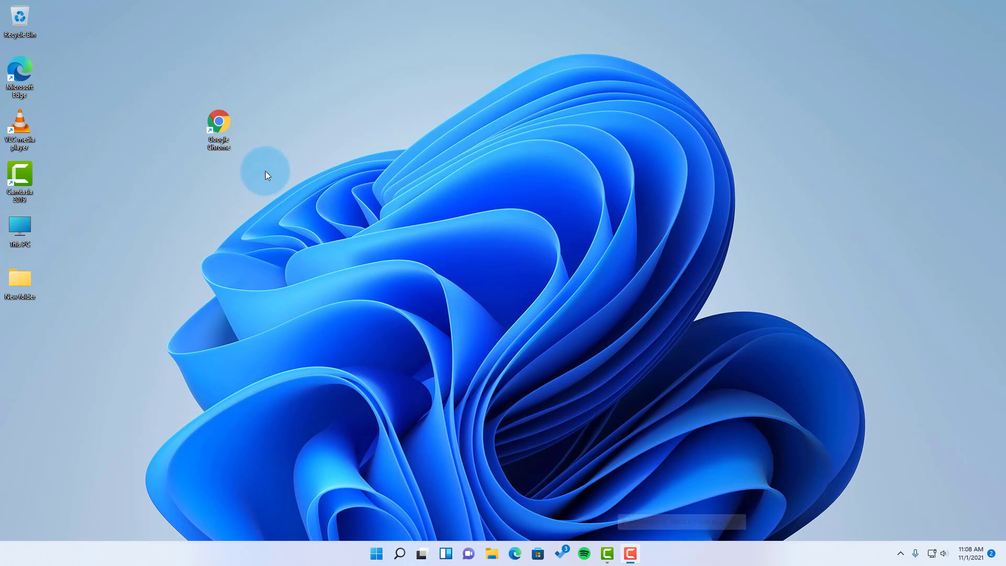
Pin Google Chrome to the taskbar from its desktop shortcut and unpin it again
right_click(224, 114)
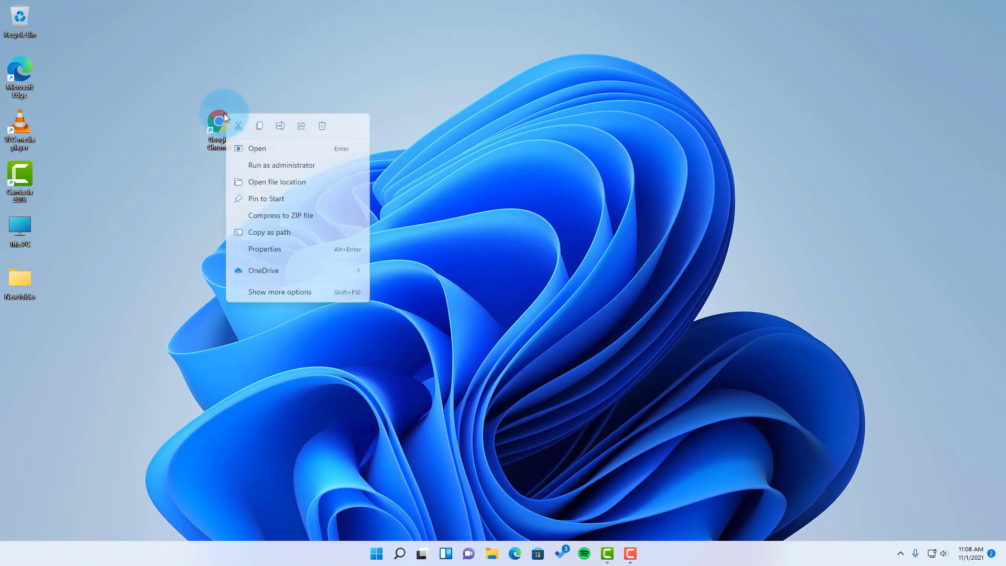
click(262, 291)
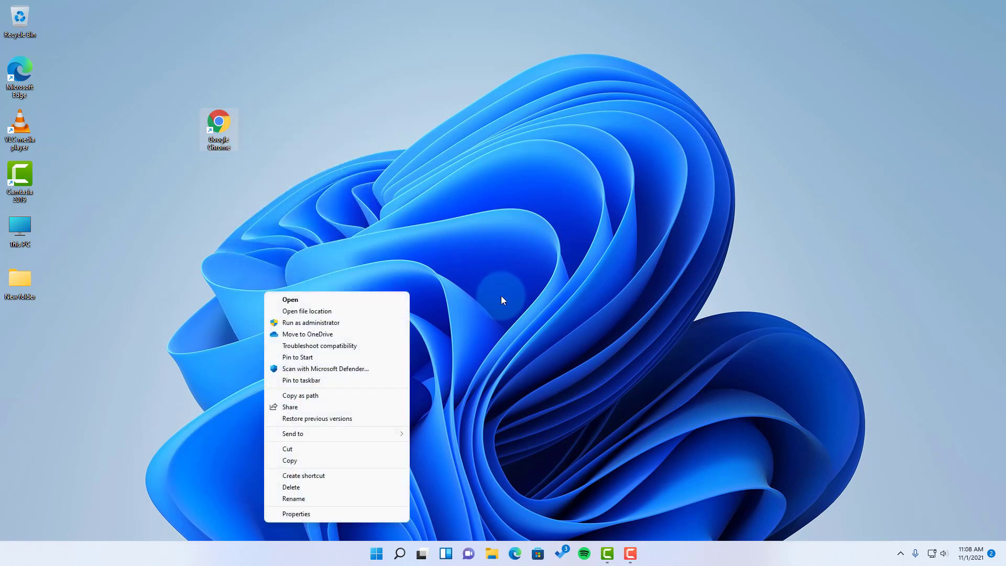
click(297, 381)
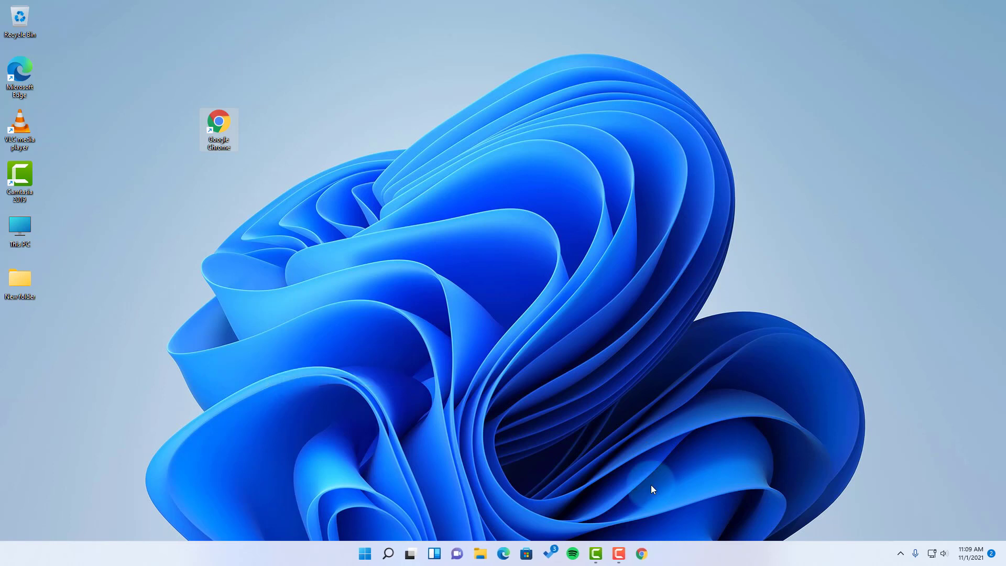
right_click(642, 555)
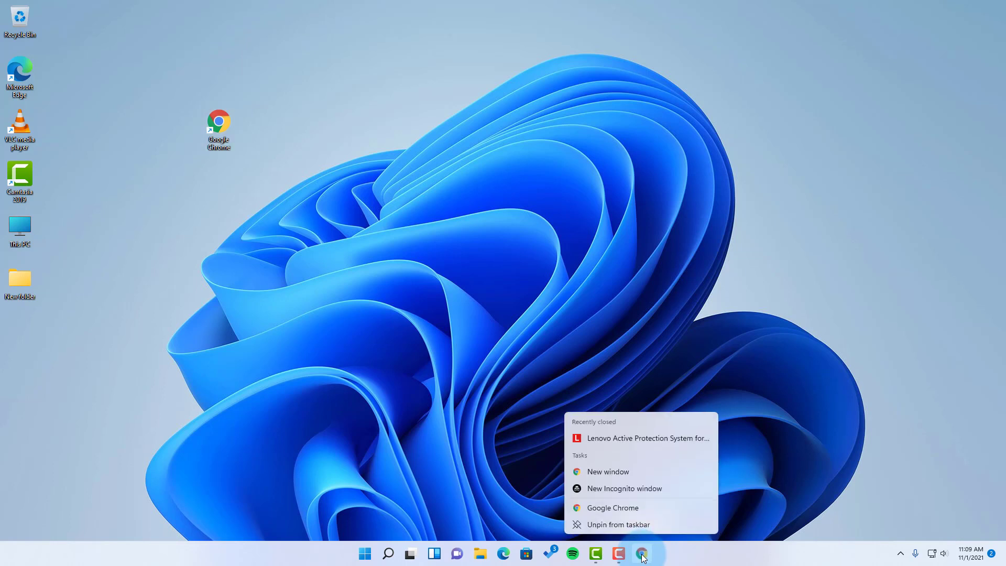
click(621, 526)
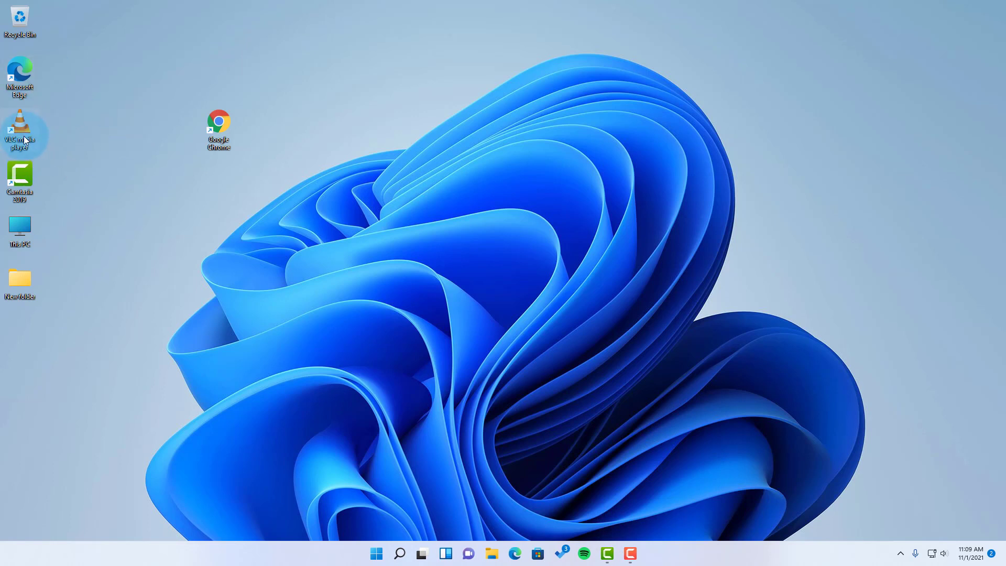
Move the VLC media player shortcut to an open area of the desktop and pin it to the taskbar
drag(22, 131, 148, 224)
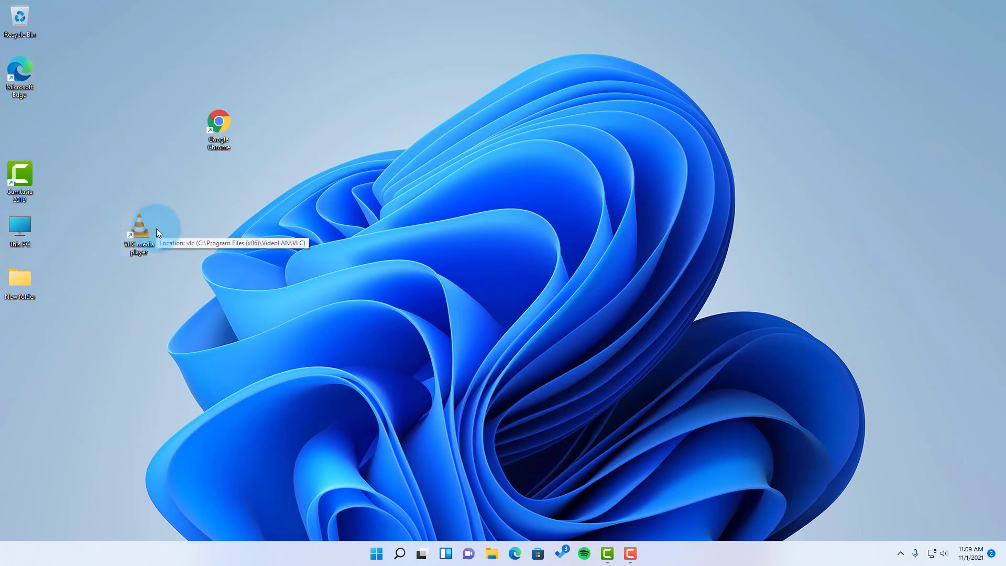
right_click(143, 231)
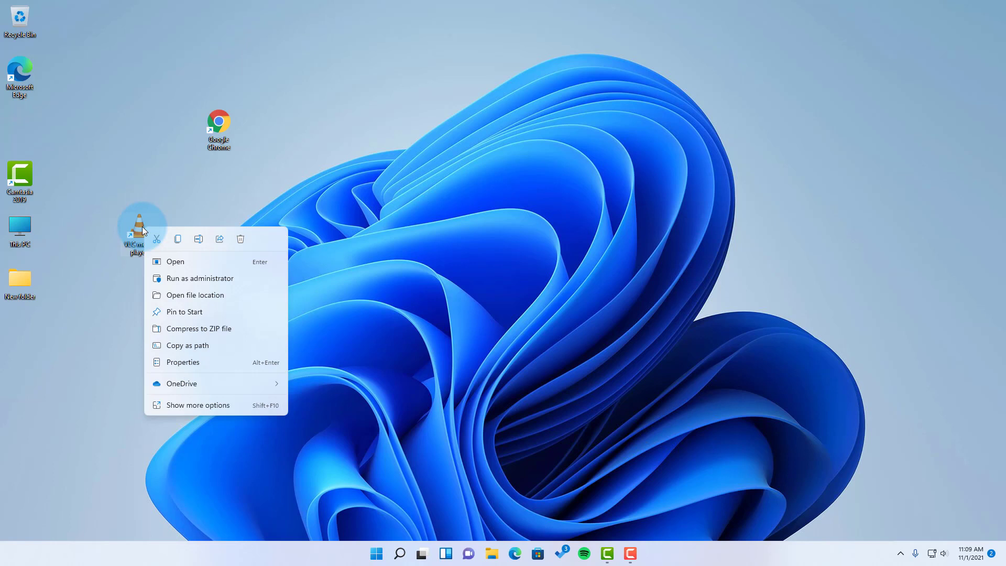
click(180, 405)
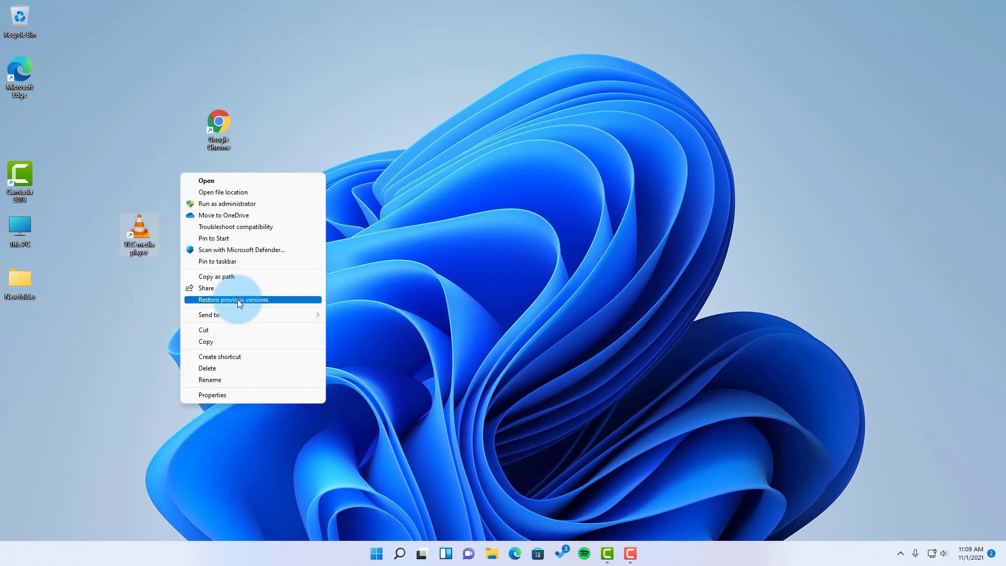
click(224, 262)
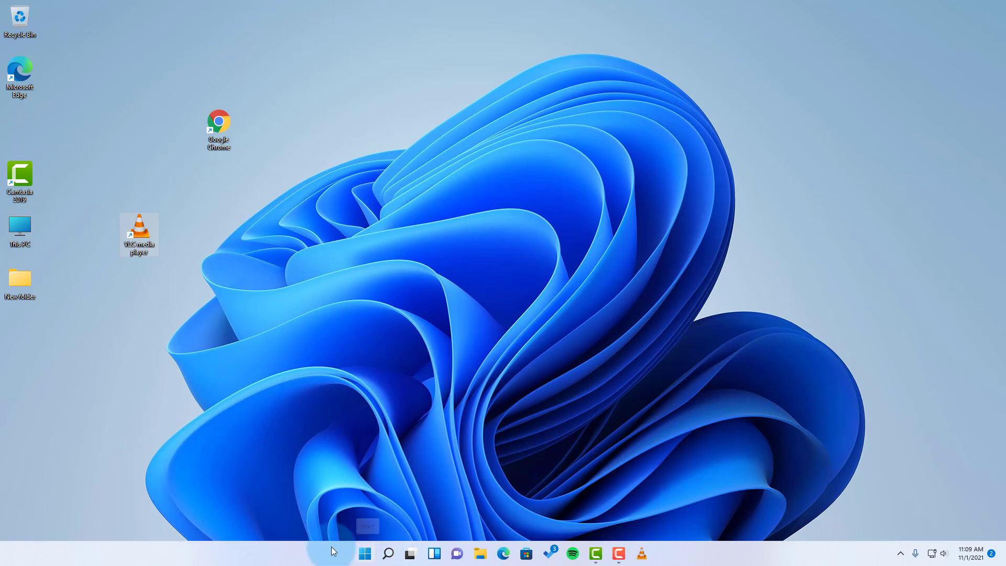
click(366, 554)
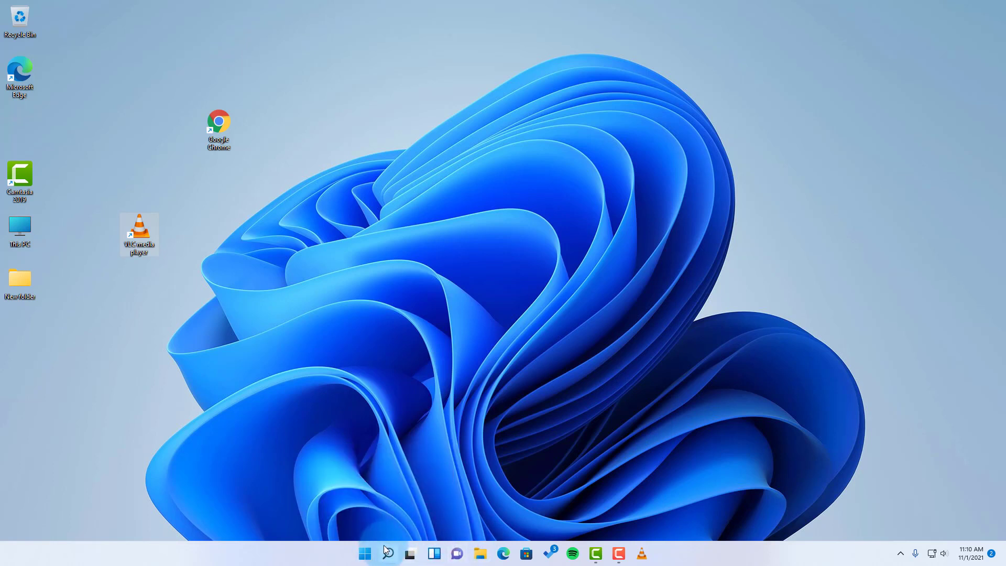
mouse_move(414, 555)
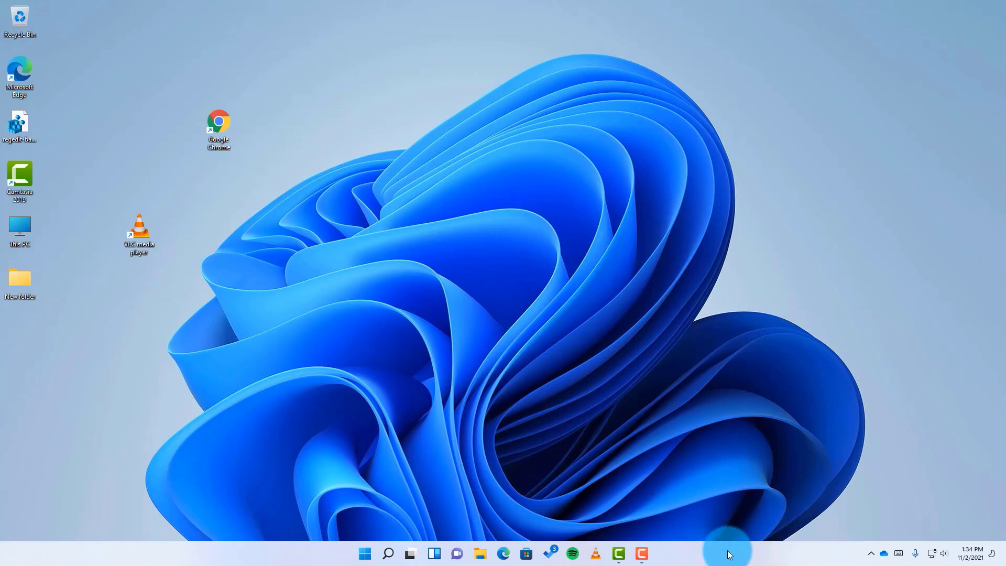
Open the Taskbar page of the personalization settings
right_click(729, 555)
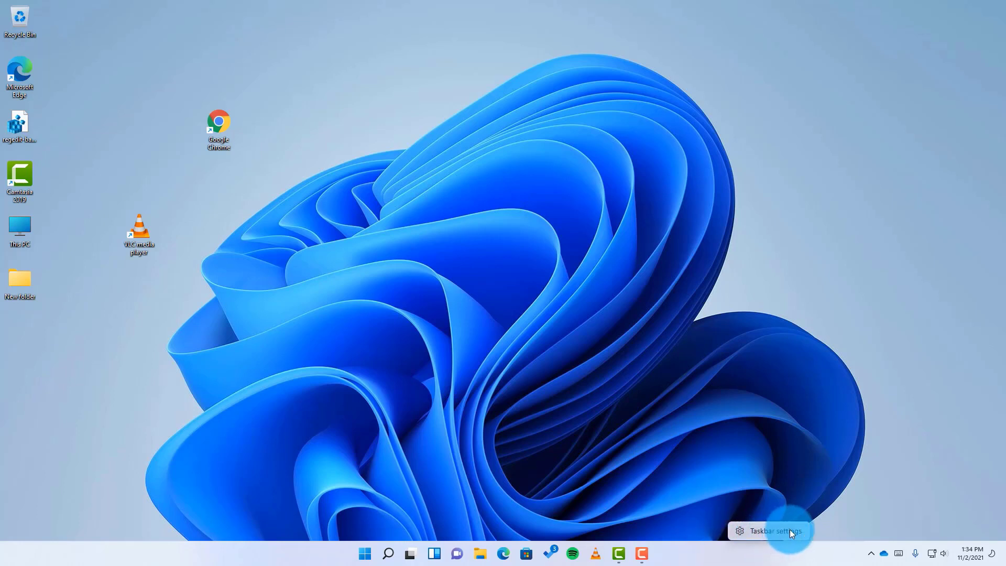
click(779, 530)
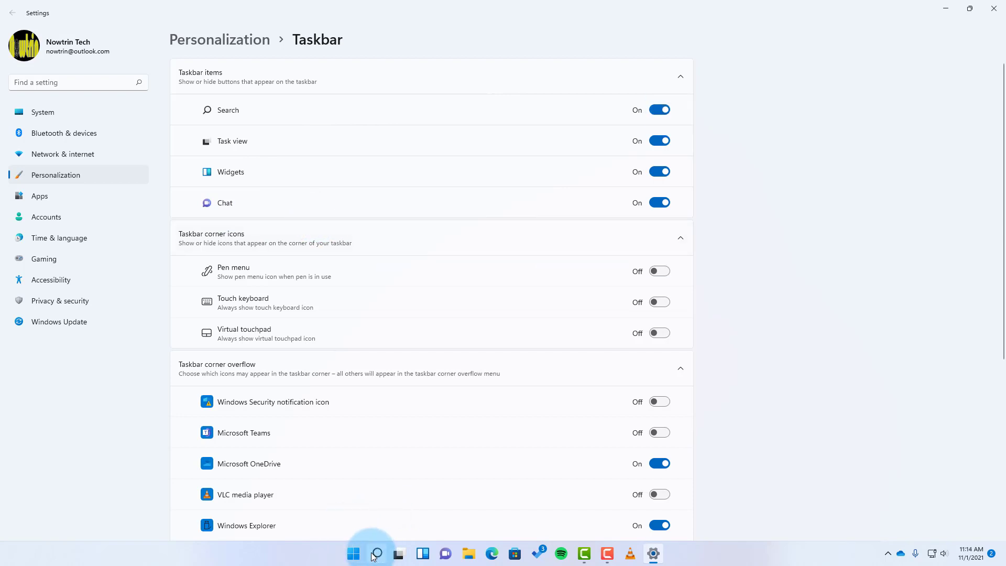
Turn off the Search, Task view, Widgets and Chat taskbar items
click(659, 110)
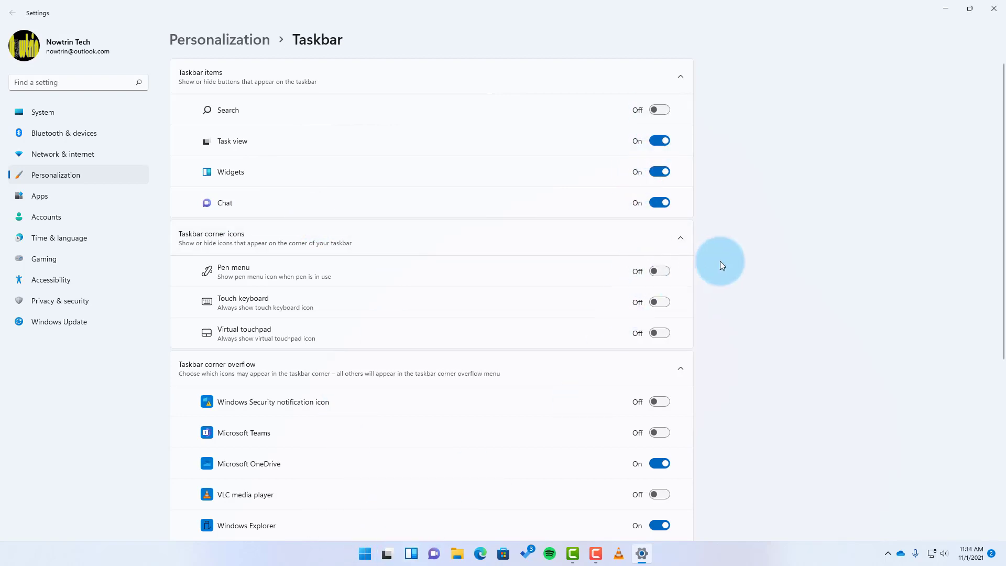
click(657, 142)
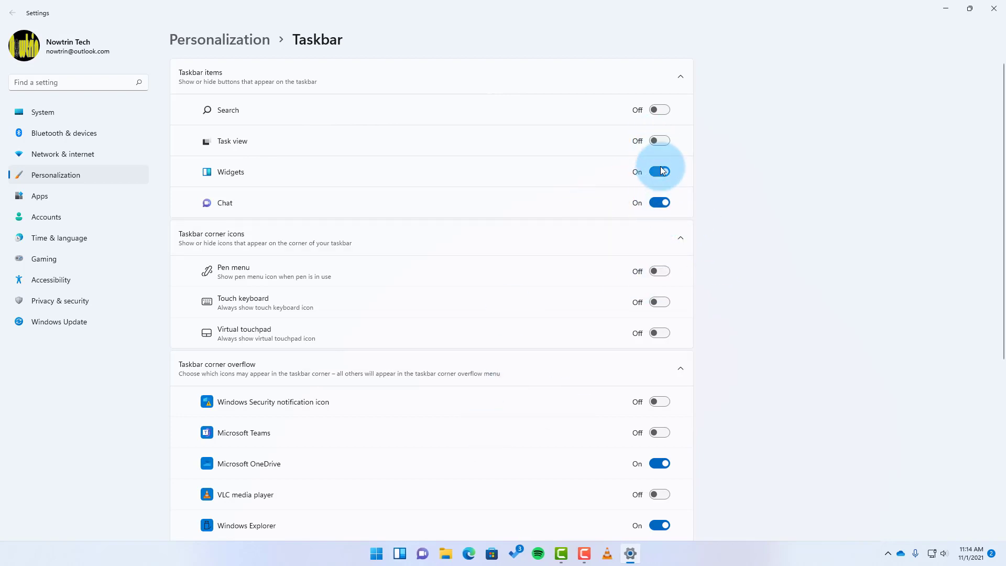
click(660, 172)
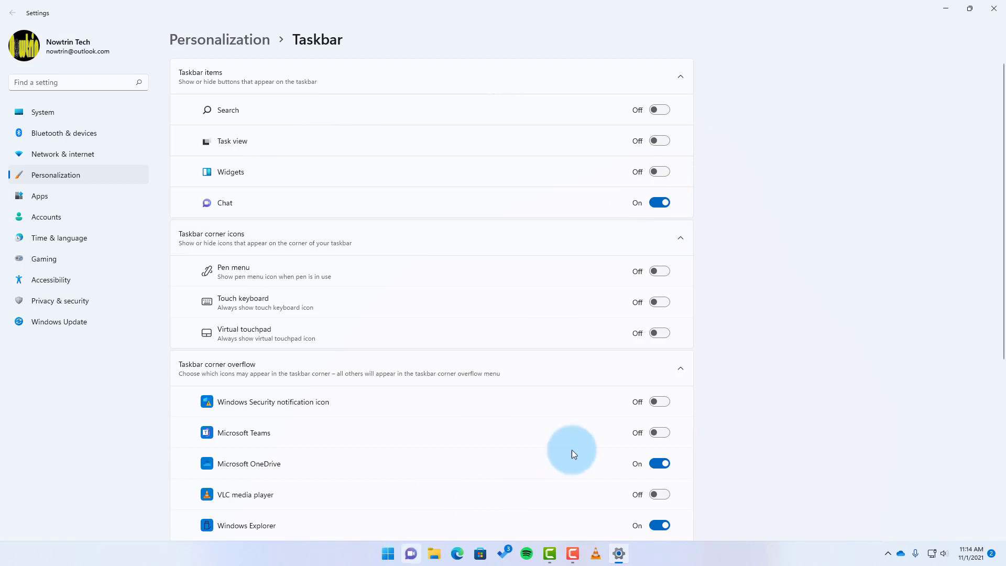
click(661, 203)
Turn the Search, Task view, Widgets and Chat taskbar items back on
click(659, 110)
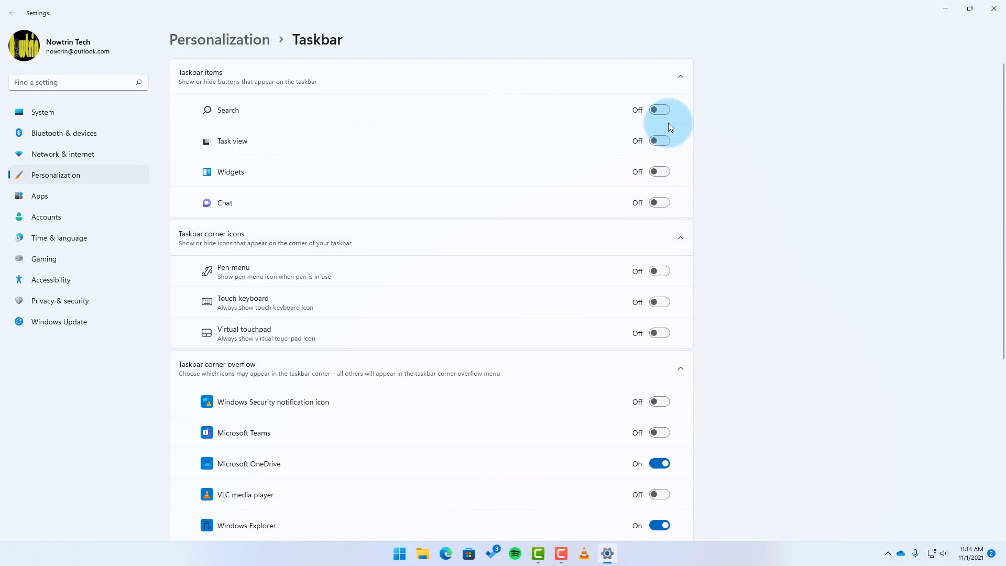
click(659, 141)
click(660, 172)
click(662, 202)
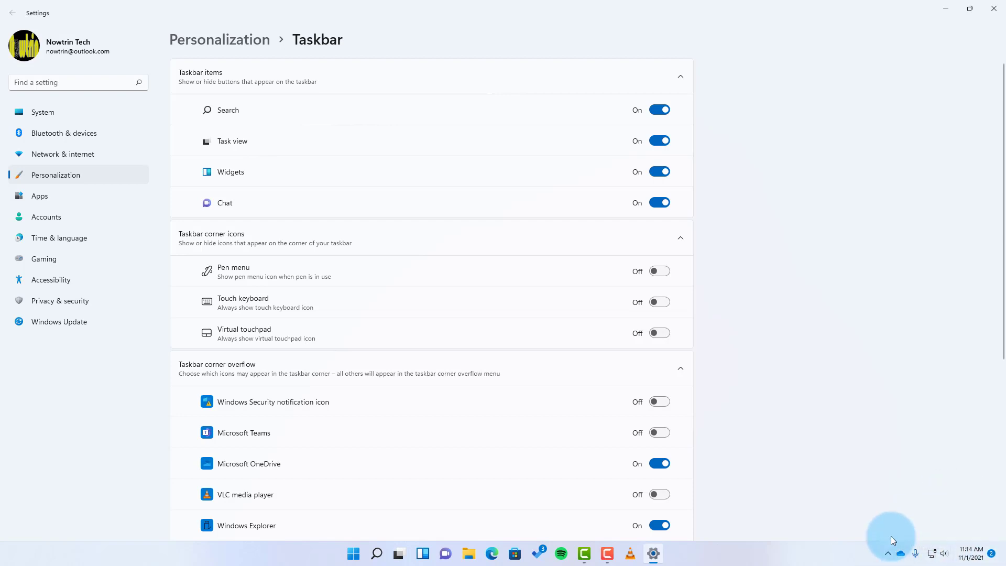
View the hidden icons in the taskbar corner overflow and close it
click(888, 552)
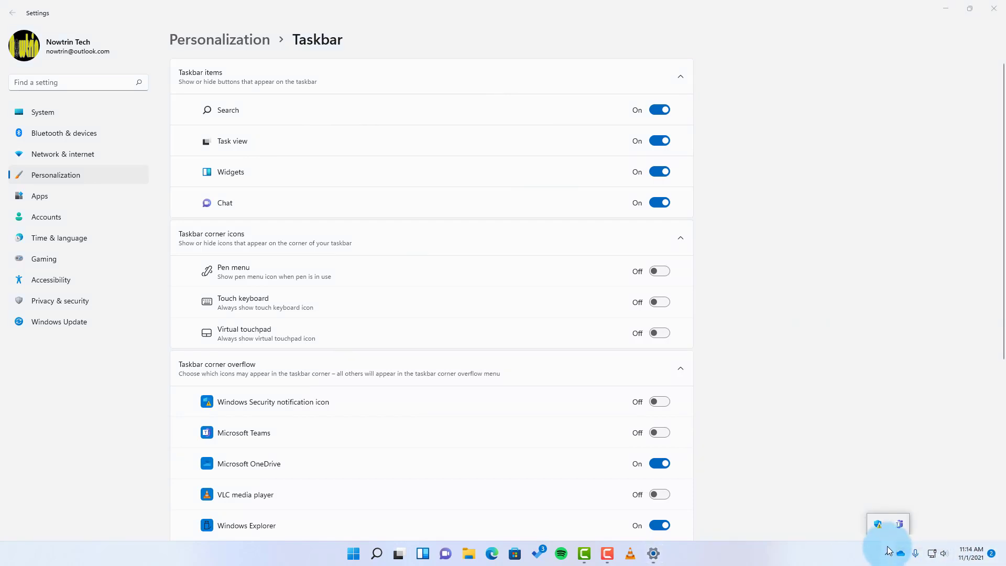
click(887, 552)
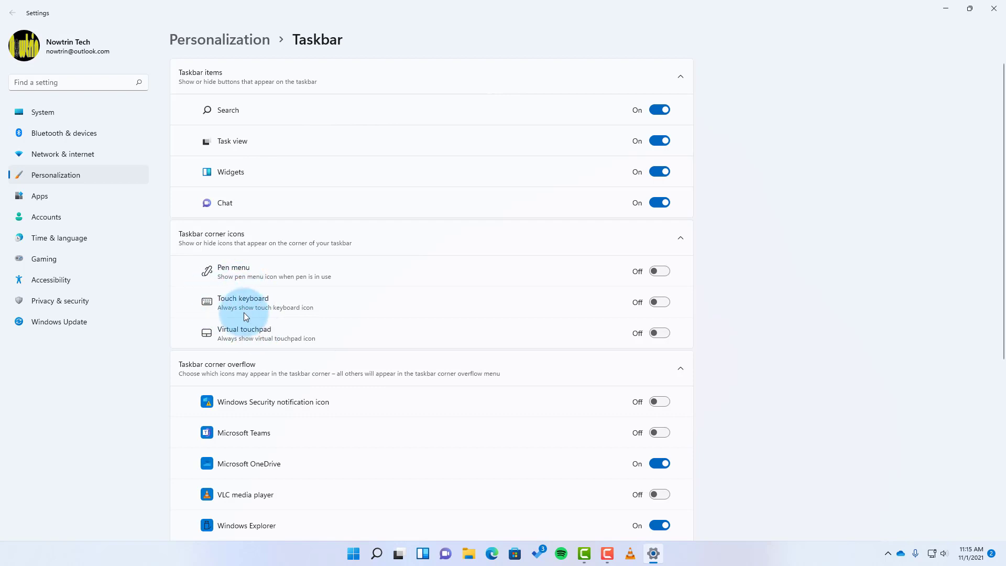
Turn on the Touch keyboard corner icon, and use it to open the touch keyboard briefly before closing it
click(668, 308)
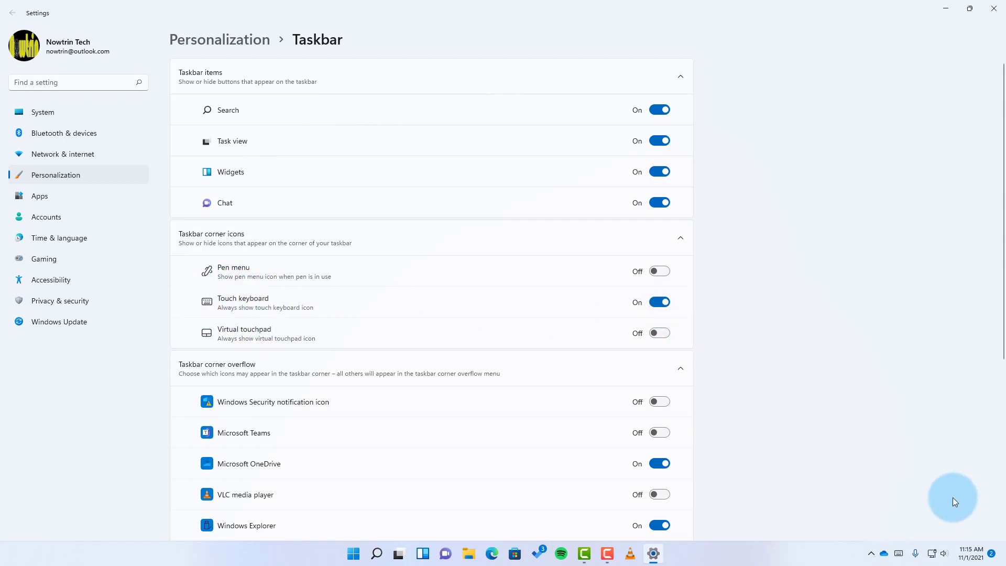
click(901, 553)
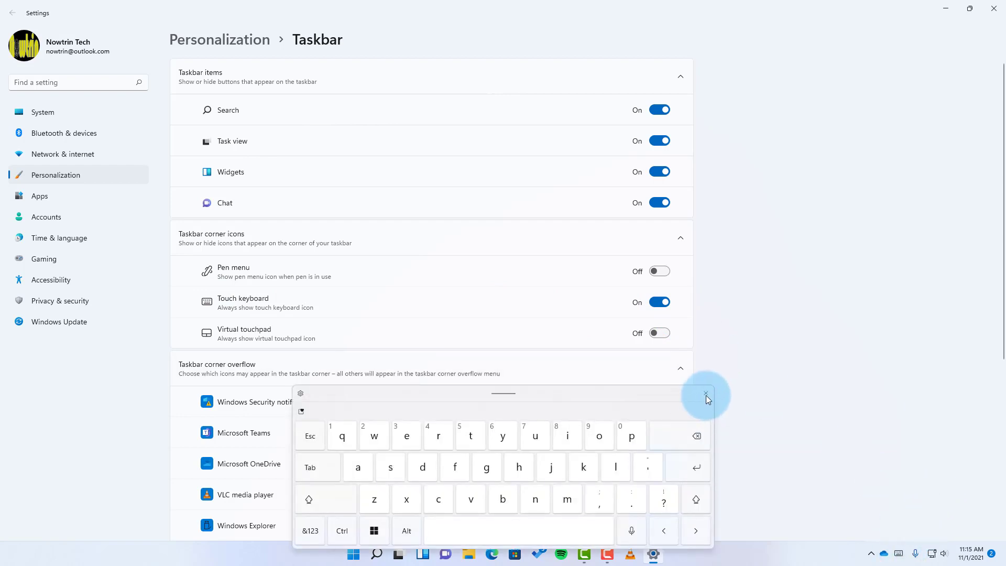
click(706, 393)
Turn off Microsoft OneDrive under Taskbar corner overflow and check the hidden icons on the taskbar
scroll(200, 256, down, 2)
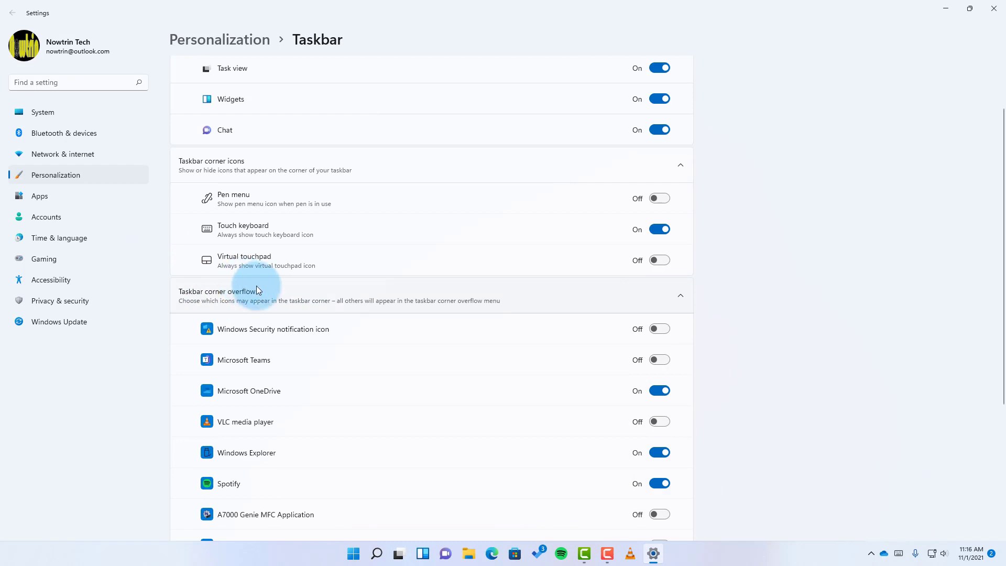
scroll(697, 373, down, 3)
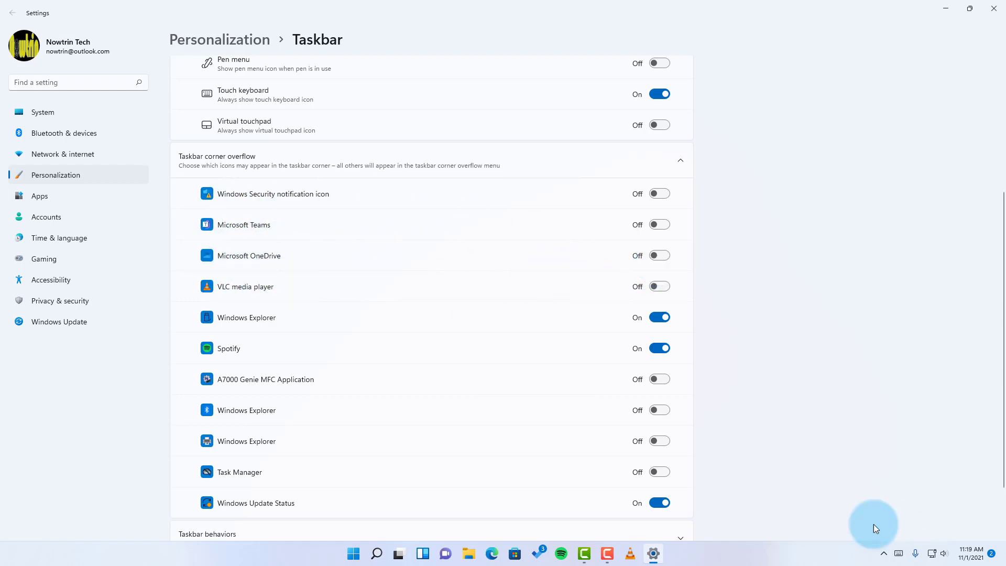
click(884, 553)
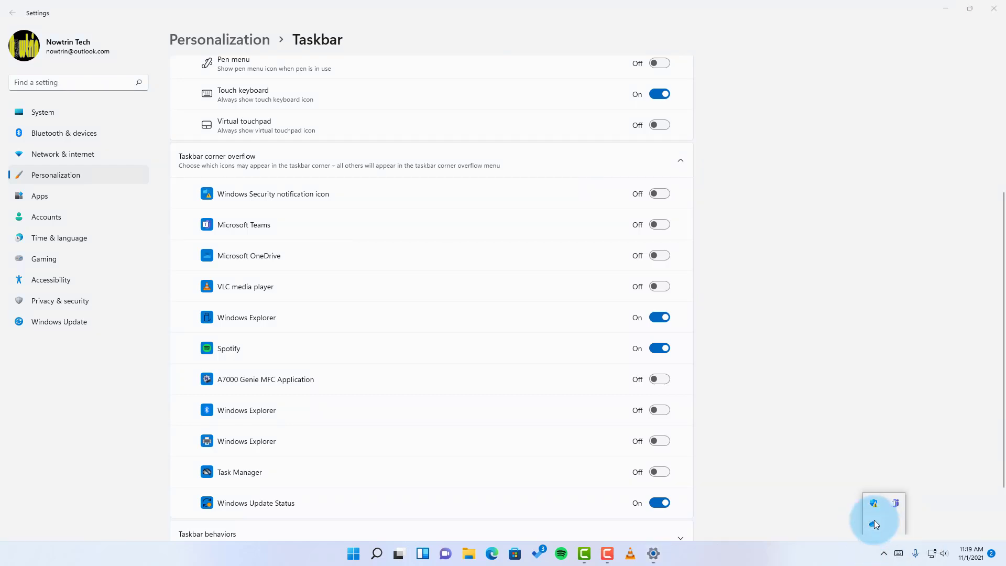
click(885, 552)
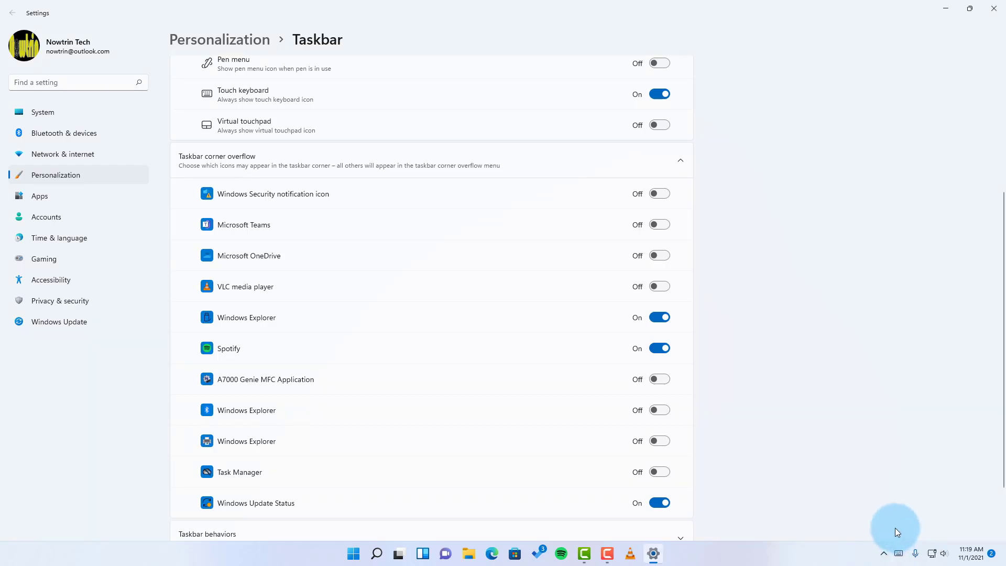
click(888, 551)
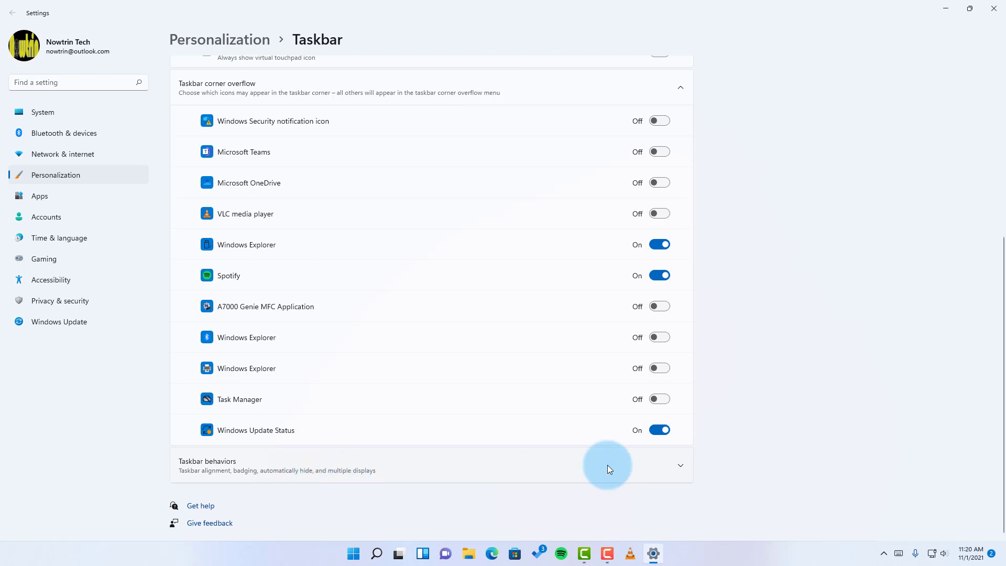
Expand the Taskbar behaviors section and set the taskbar alignment to Left
click(681, 463)
scroll(701, 452, down, 3)
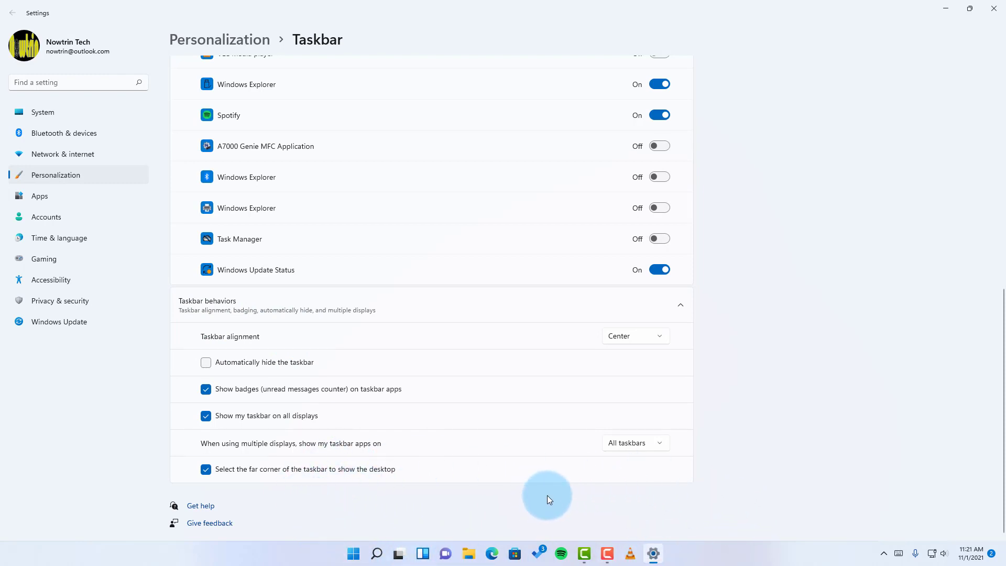
click(640, 338)
click(631, 321)
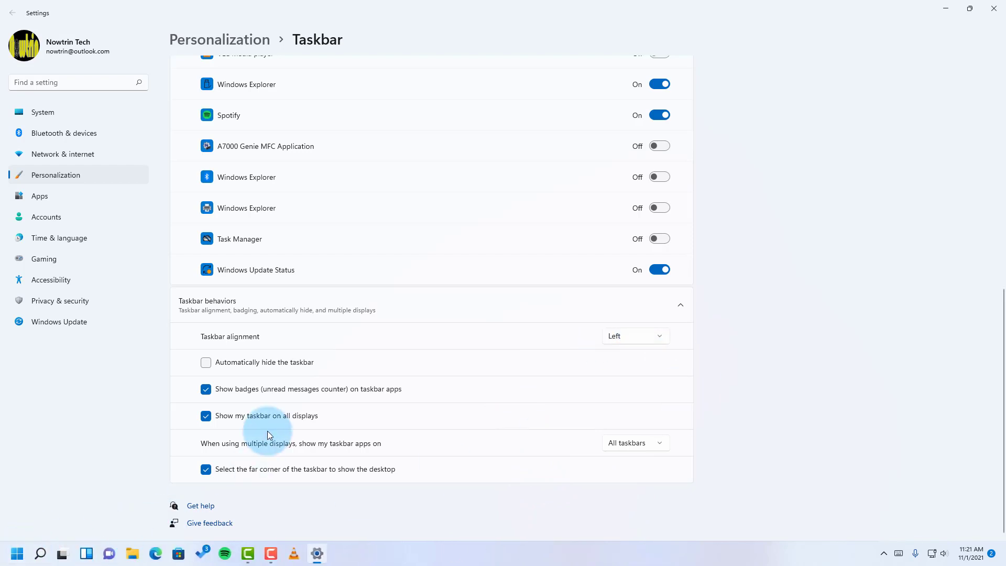
Try automatically hiding the taskbar, and switch the unread message badges on taskbar apps off and on again
click(206, 363)
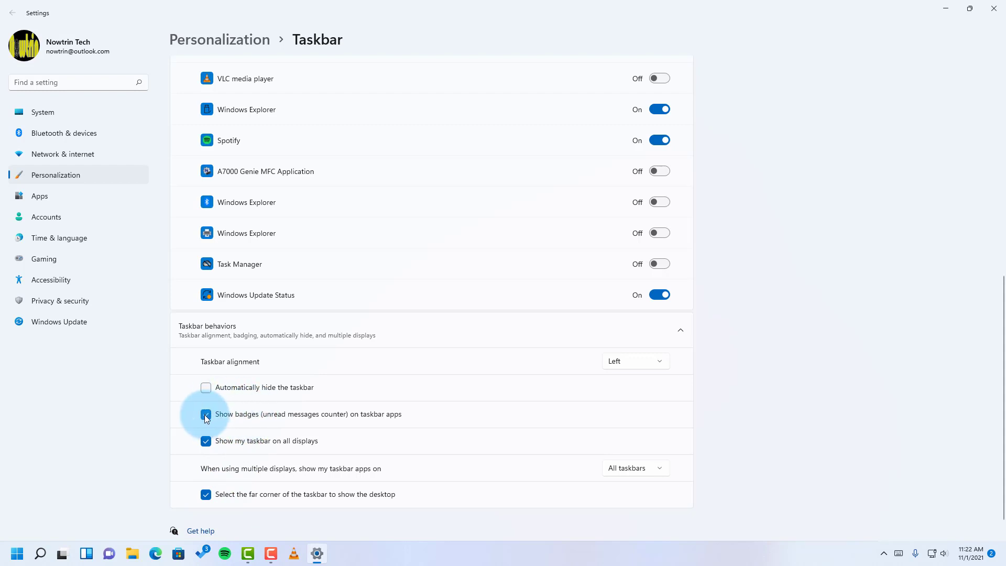
click(251, 416)
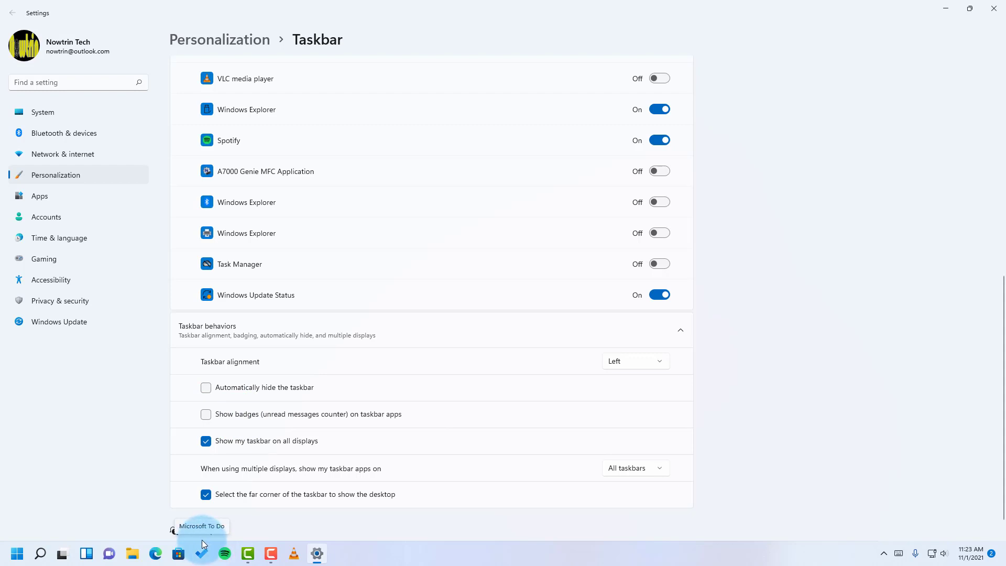
click(204, 416)
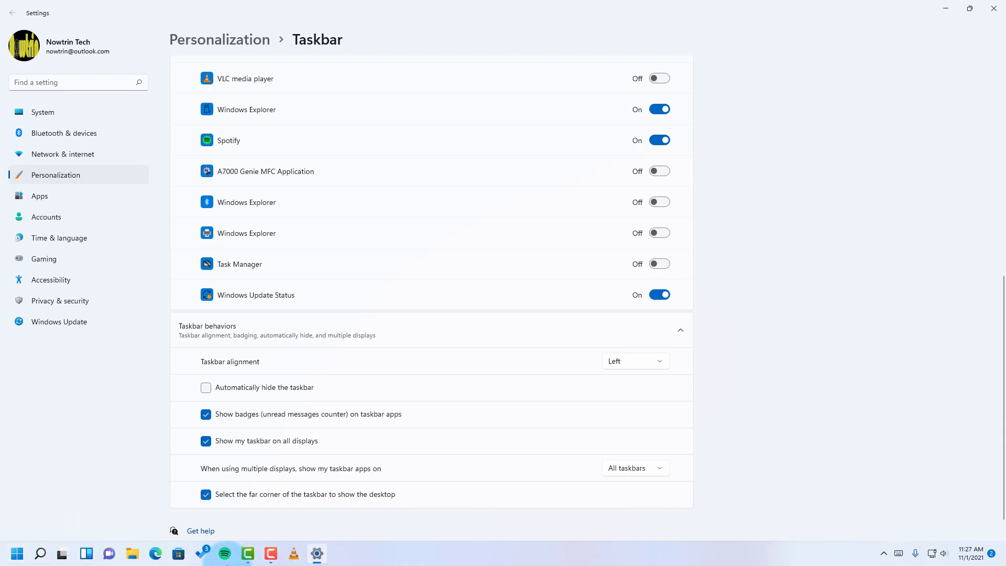
Set taskbar apps on multiple displays to show on "Main taskbar and taskbar where window is open"
mouse_move(317, 554)
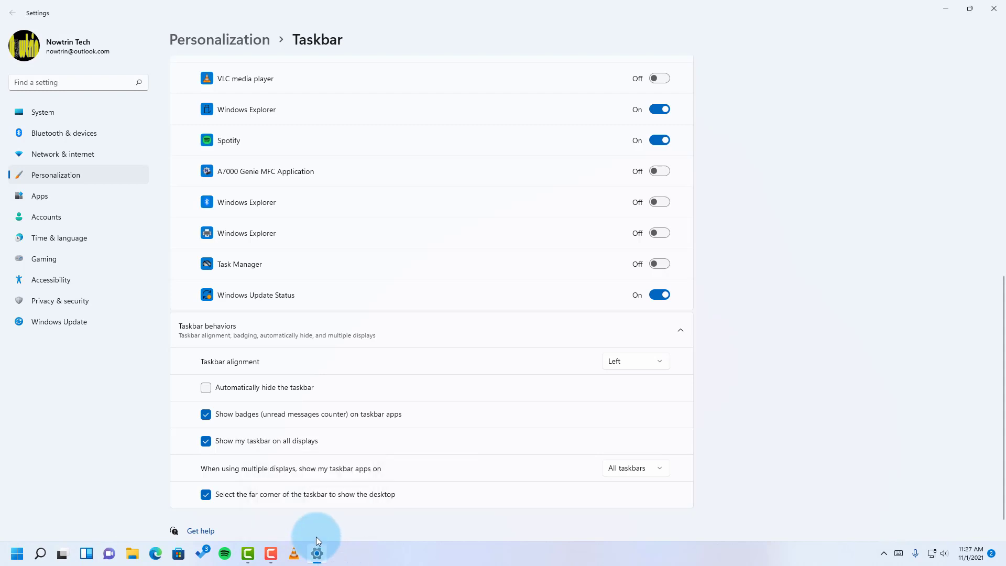
click(661, 468)
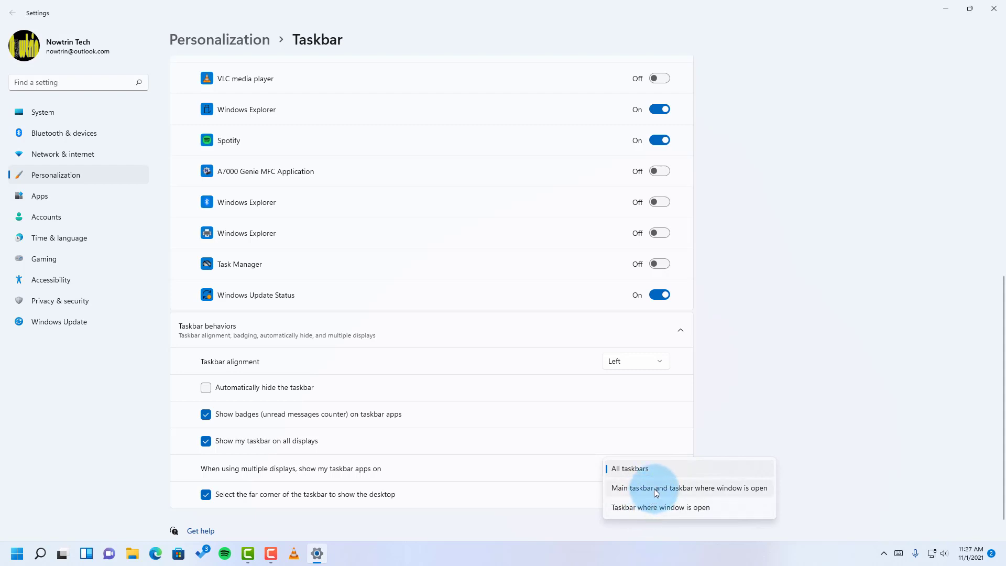
click(656, 492)
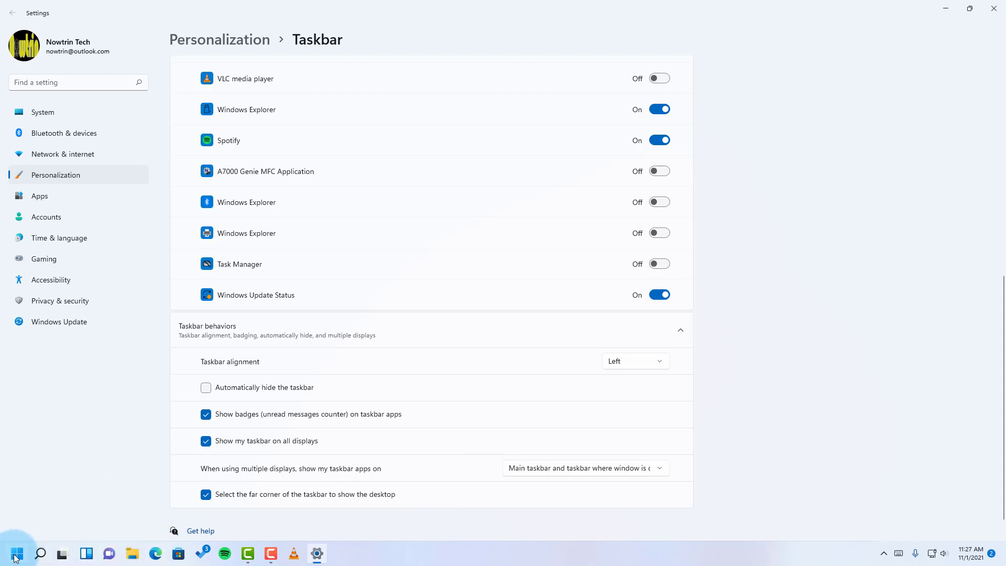
Show the desktop from the far corner of the taskbar, and search for "reg" to open Registry Editor
mouse_move(40, 553)
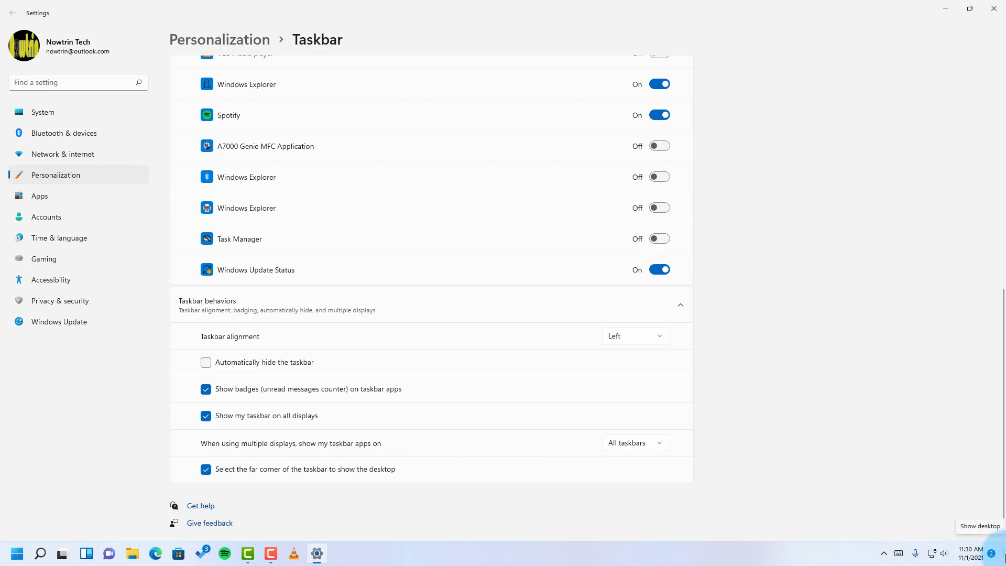
click(1004, 554)
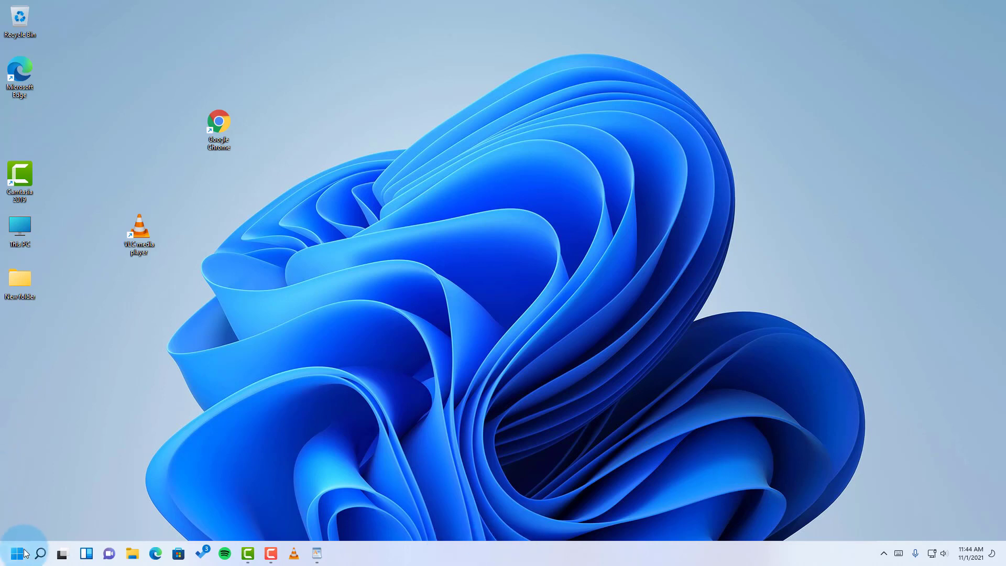
click(42, 555)
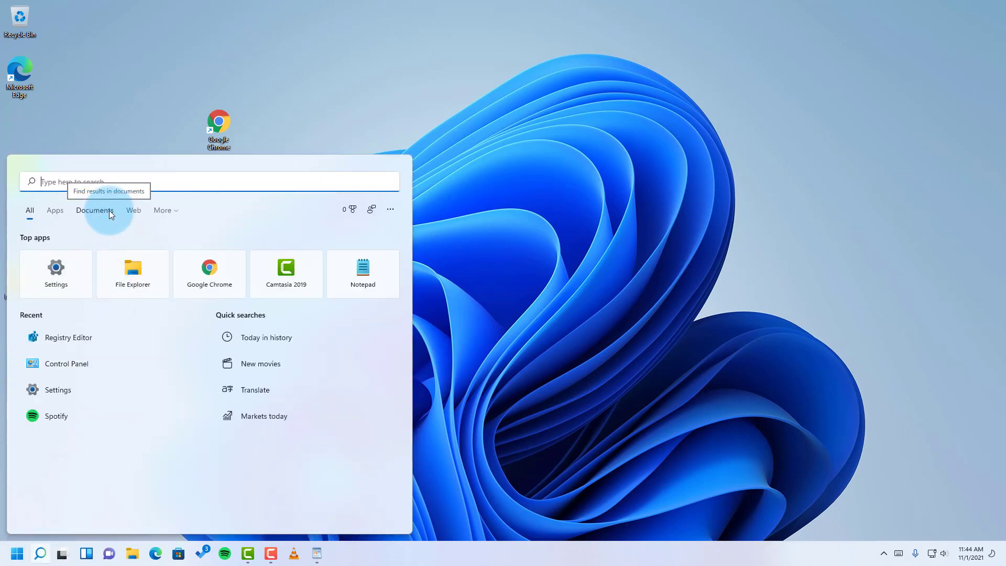
text(reg)
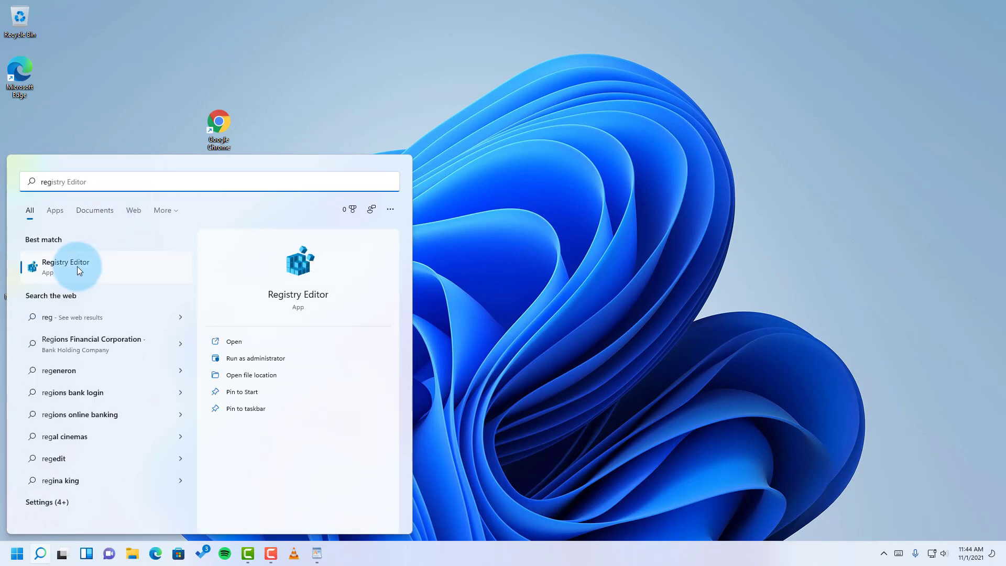
click(76, 261)
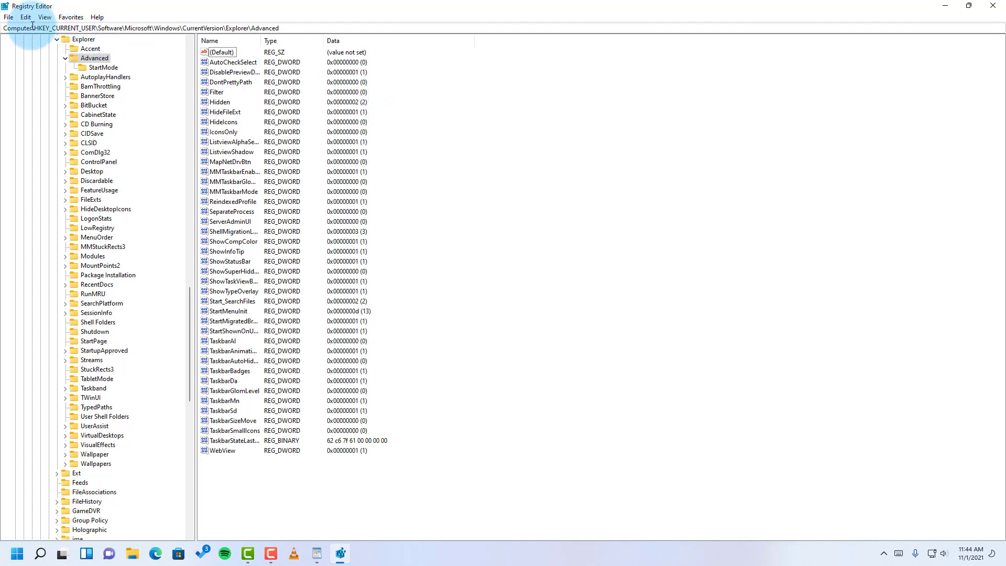
Export the selected Explorer\Advanced registry branch to the Desktop as a registration file named regedit-backup
click(8, 19)
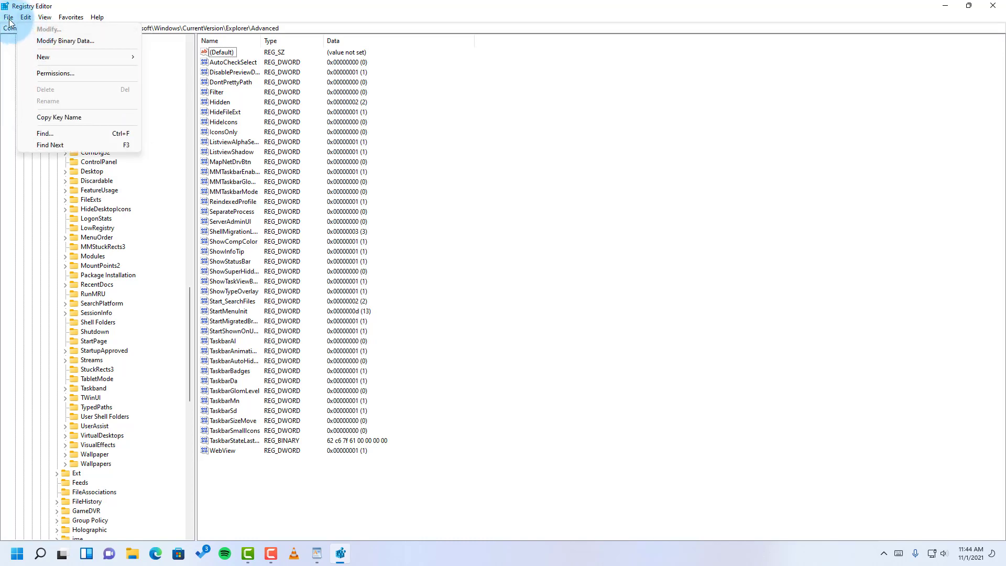
click(21, 42)
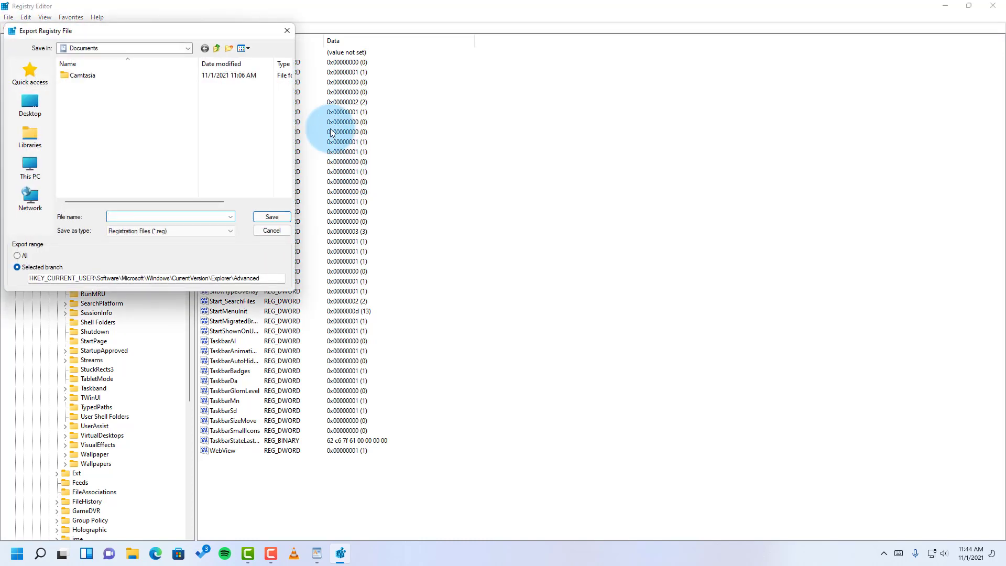
drag(224, 55, 308, 77)
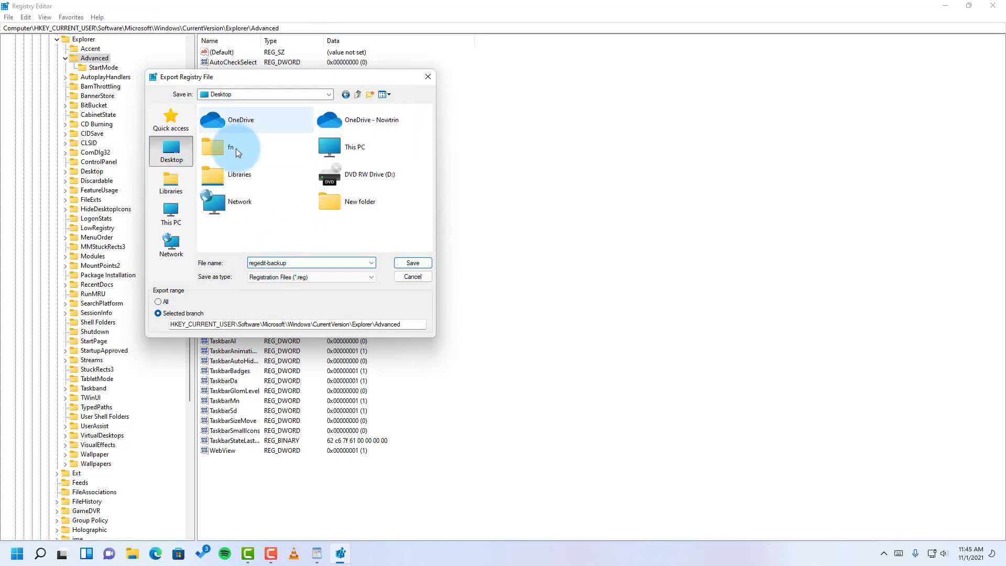
click(296, 263)
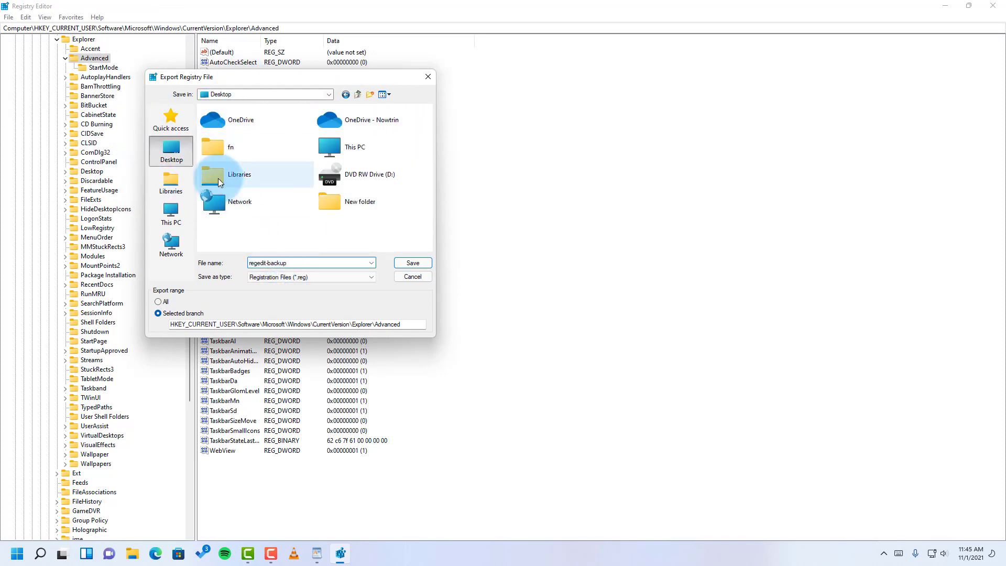
click(409, 266)
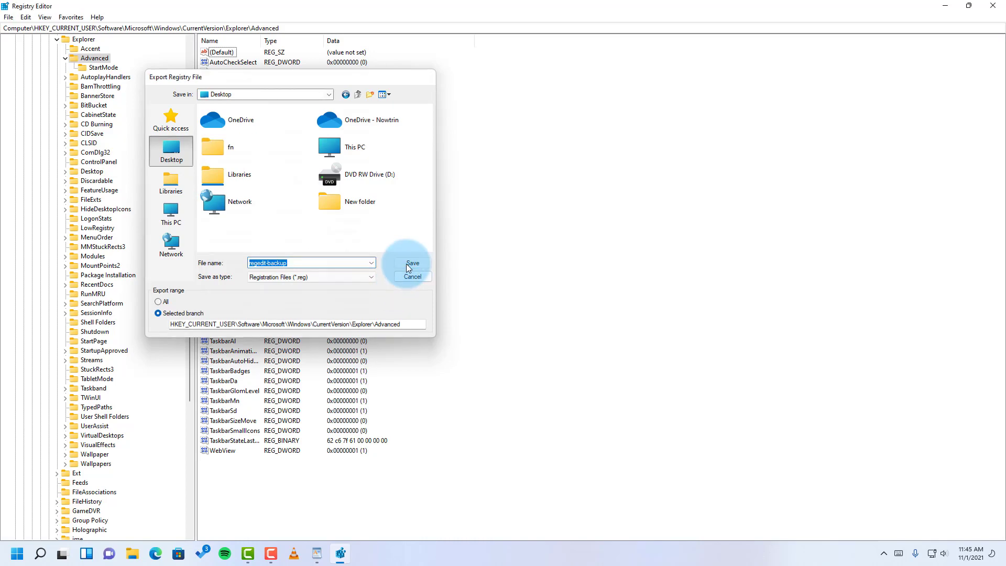
Create a DWORD (32-bit) value named TaskbarSi in HKEY_CURRENT_USER\Software\Microsoft\Windows\CurrentVersion\Explorer\Advanced with hexadecimal value data 0
drag(294, 29, 5, 26)
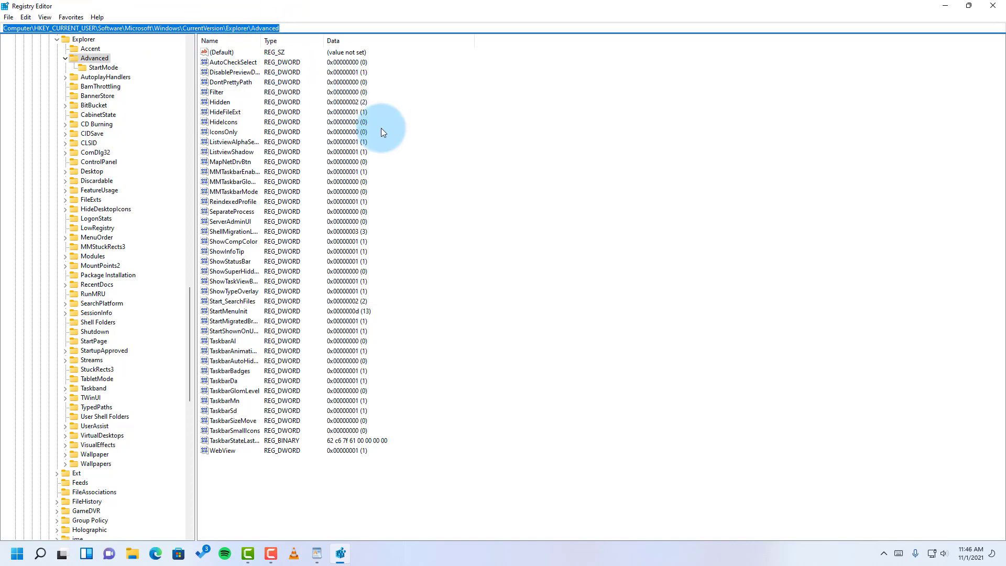
click(423, 497)
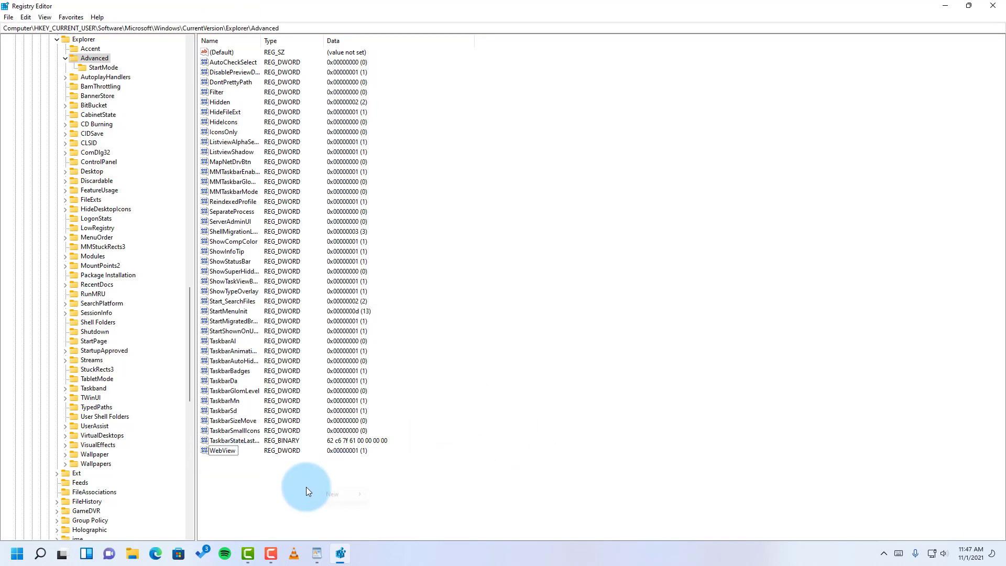
right_click(306, 487)
mouse_move(345, 495)
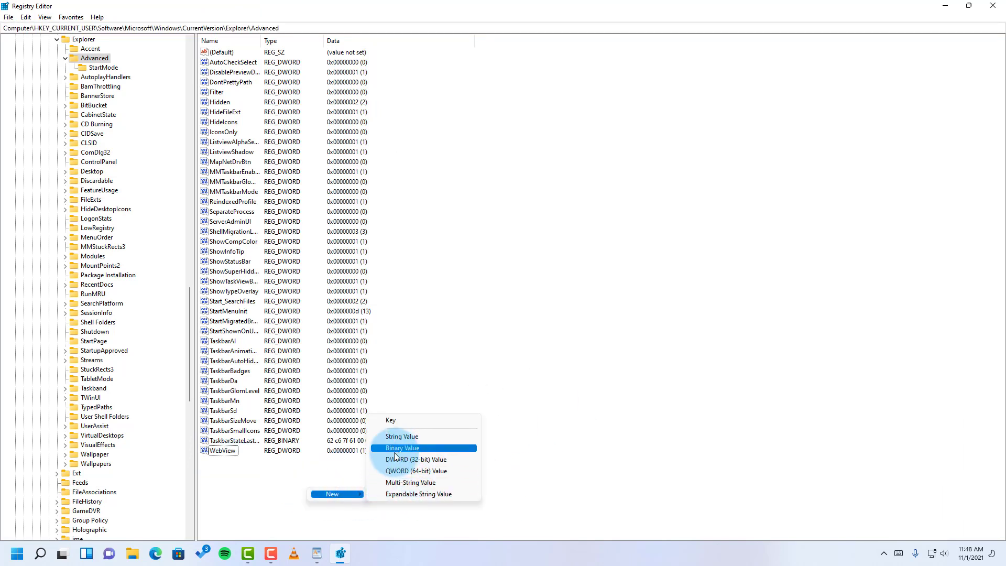
click(414, 460)
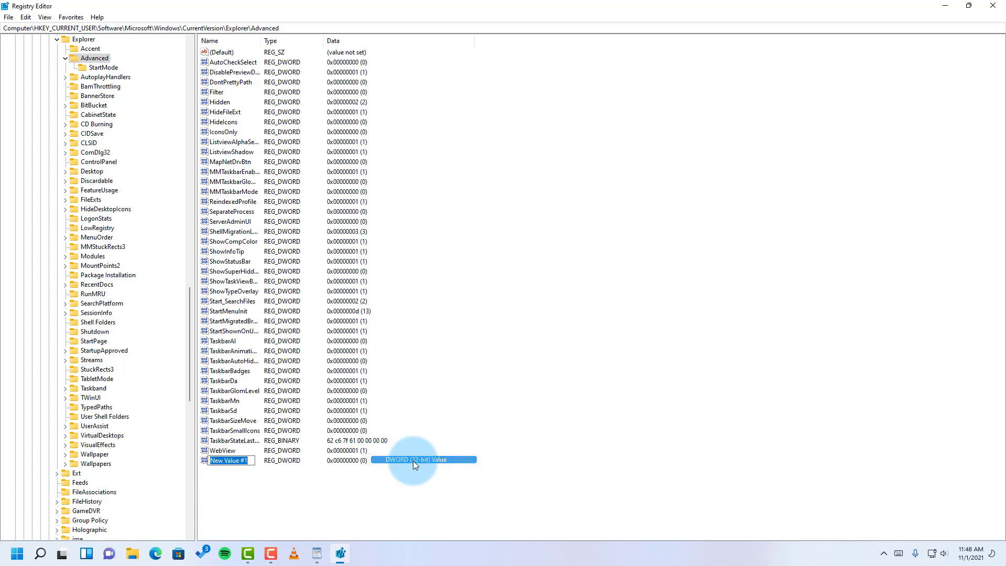
right_click(231, 461)
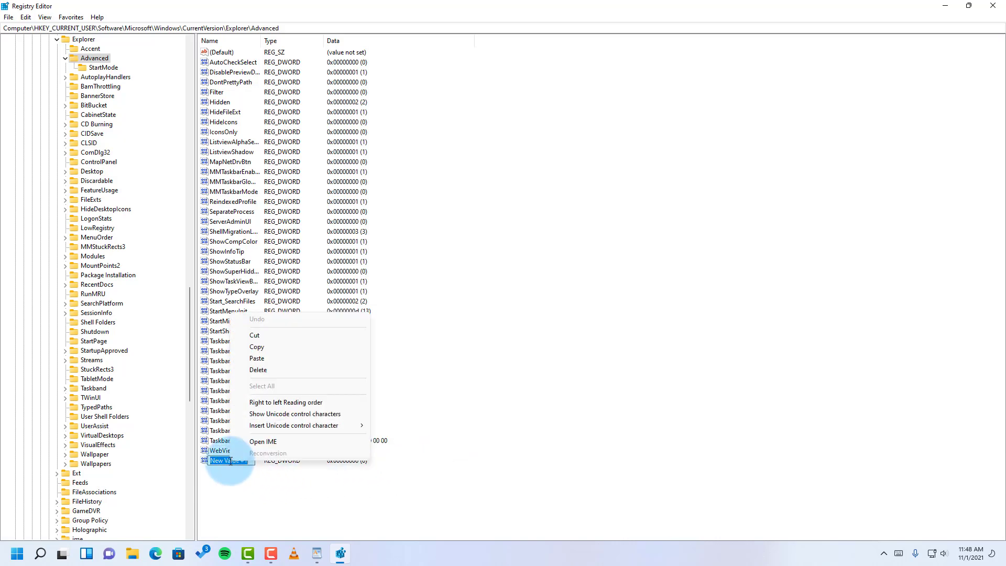
click(257, 359)
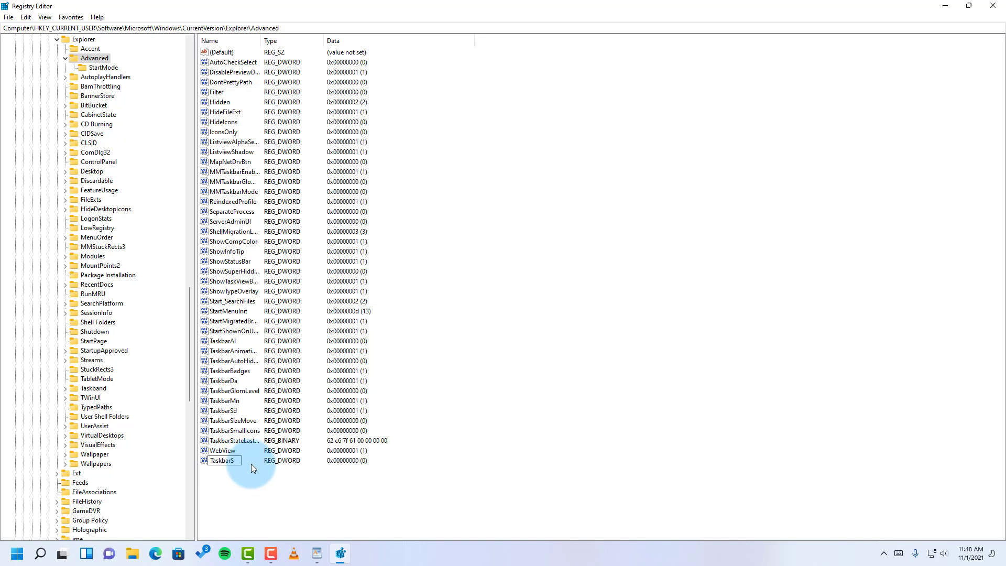
text(i)
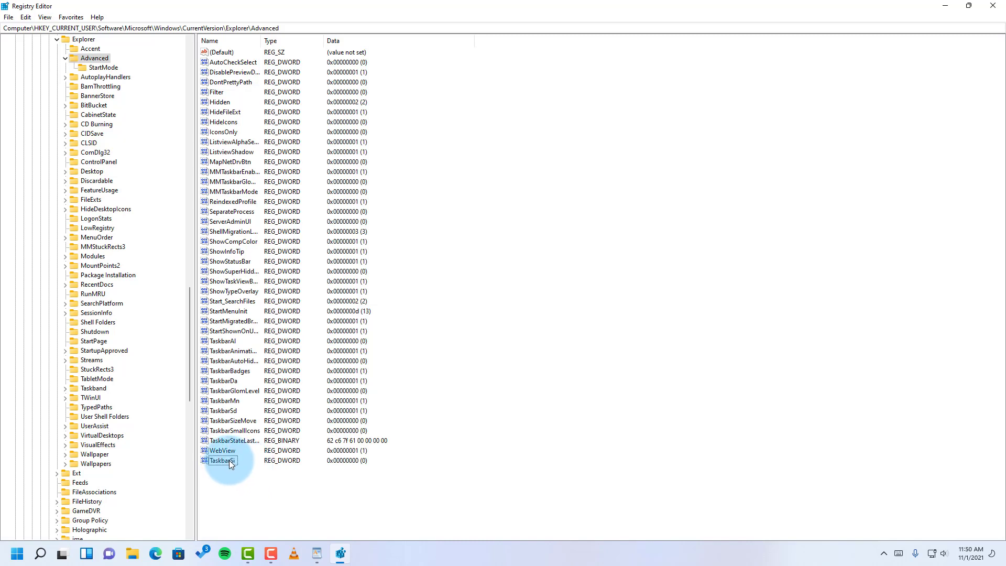
double_click(231, 461)
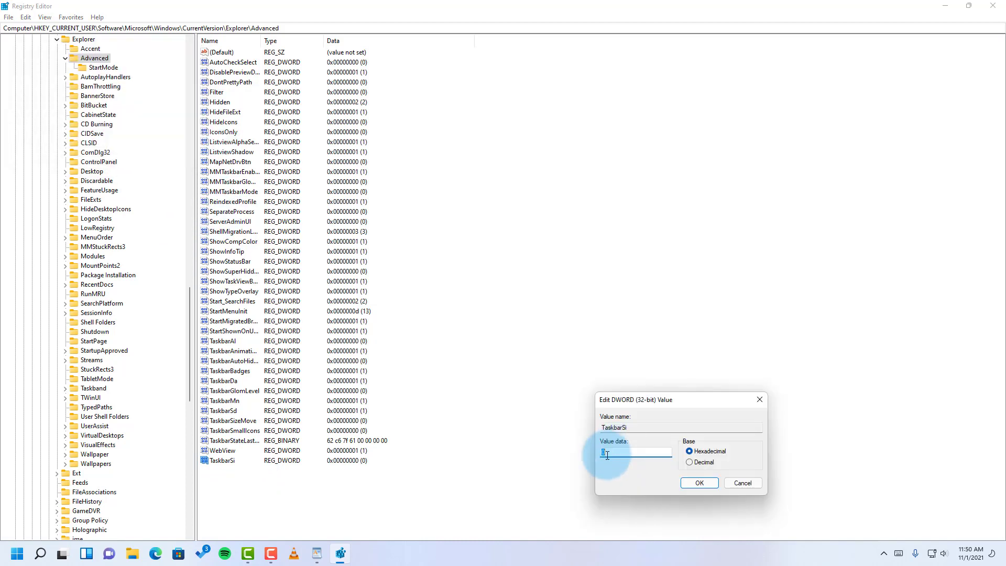
click(693, 483)
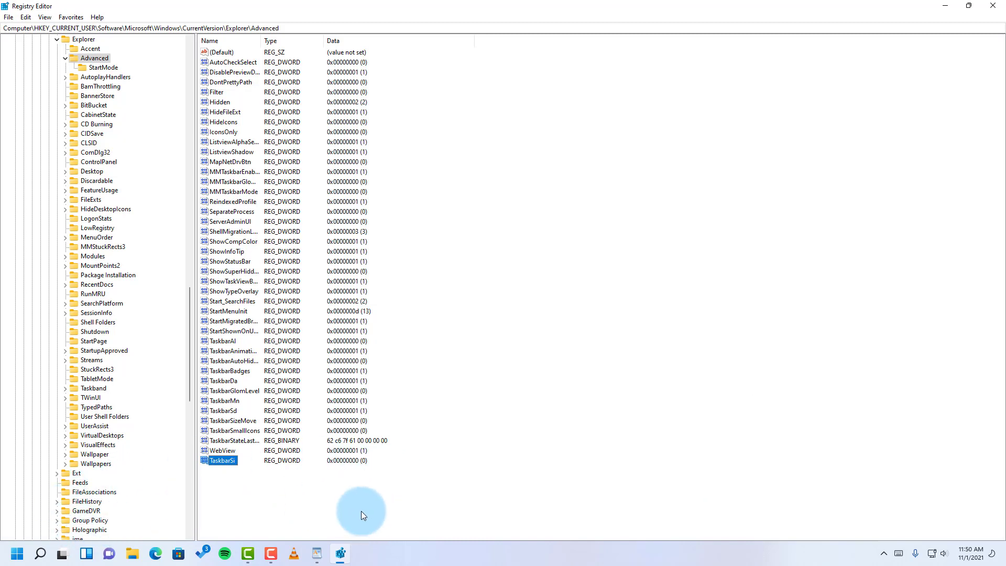
Open Task Manager and restart the Windows Explorer process to apply the small taskbar size
right_click(16, 554)
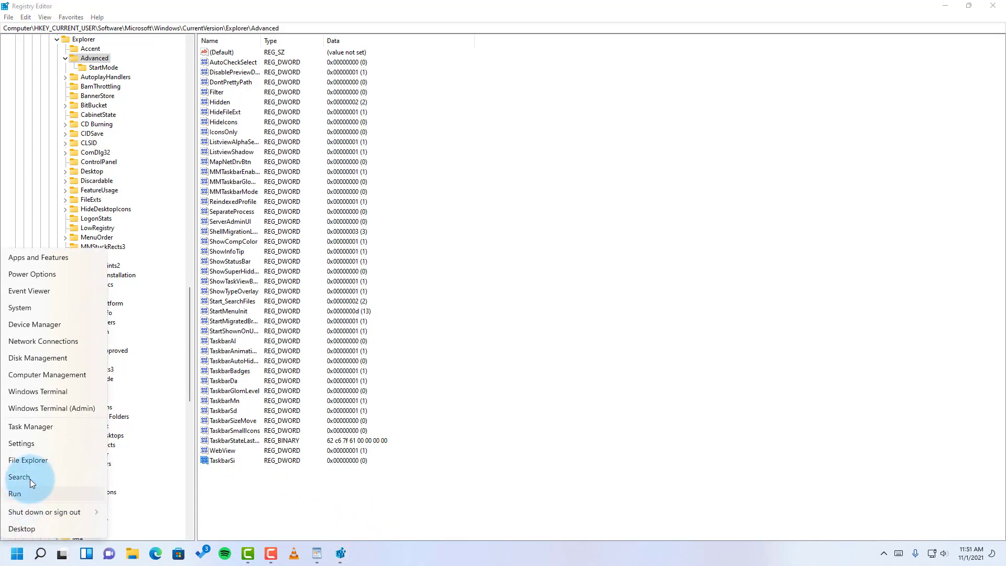
click(41, 429)
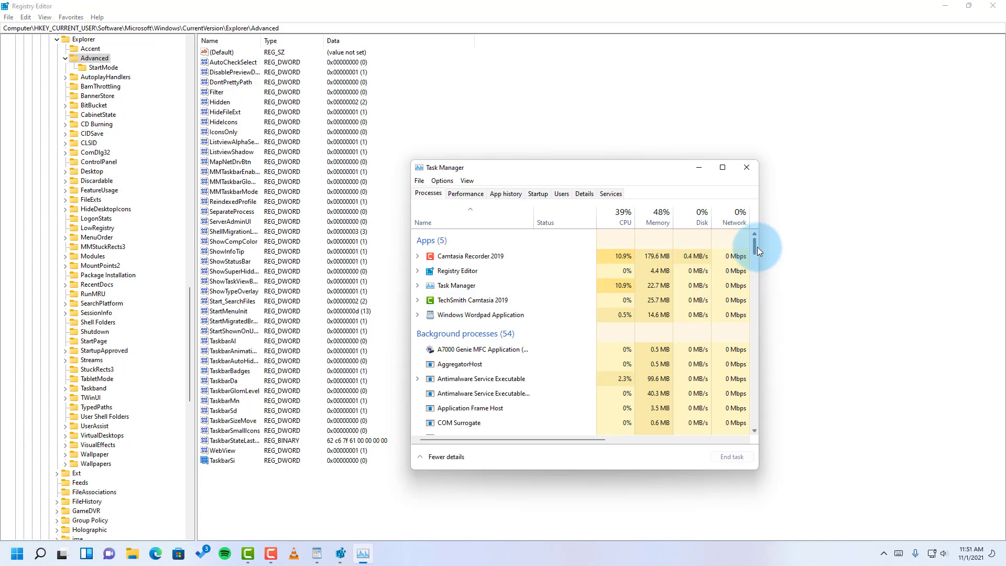
drag(756, 253, 745, 424)
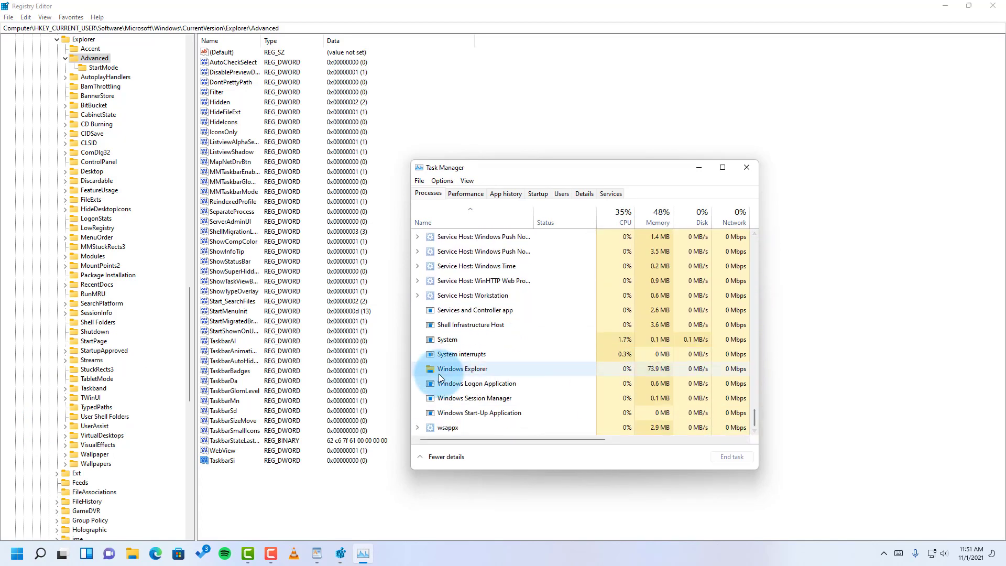
click(475, 371)
click(473, 370)
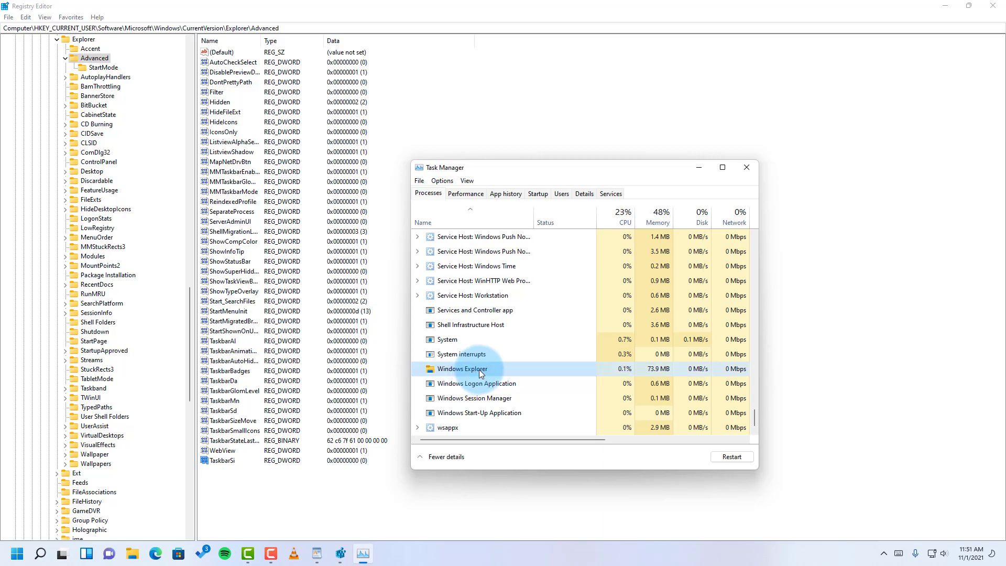
right_click(480, 373)
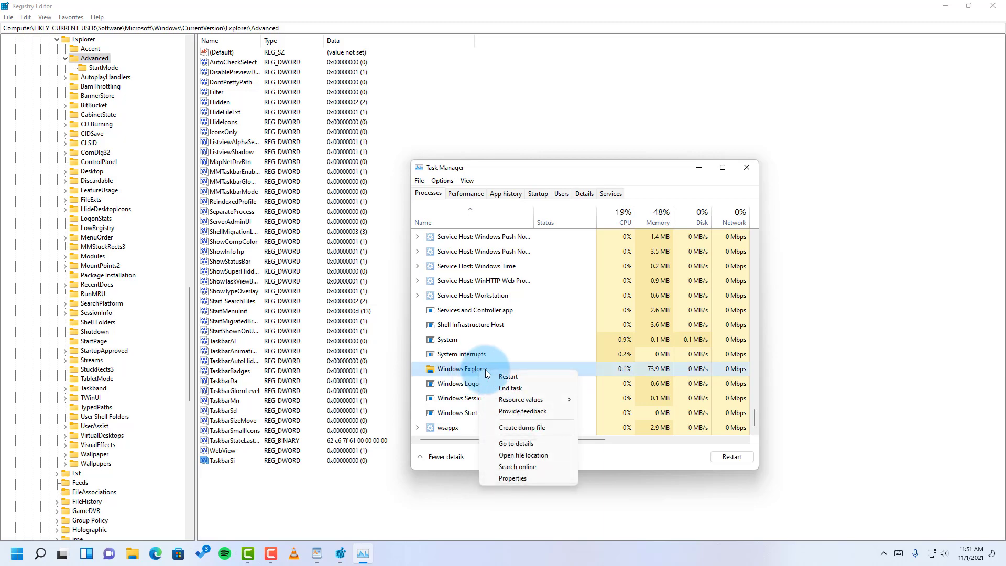
click(504, 378)
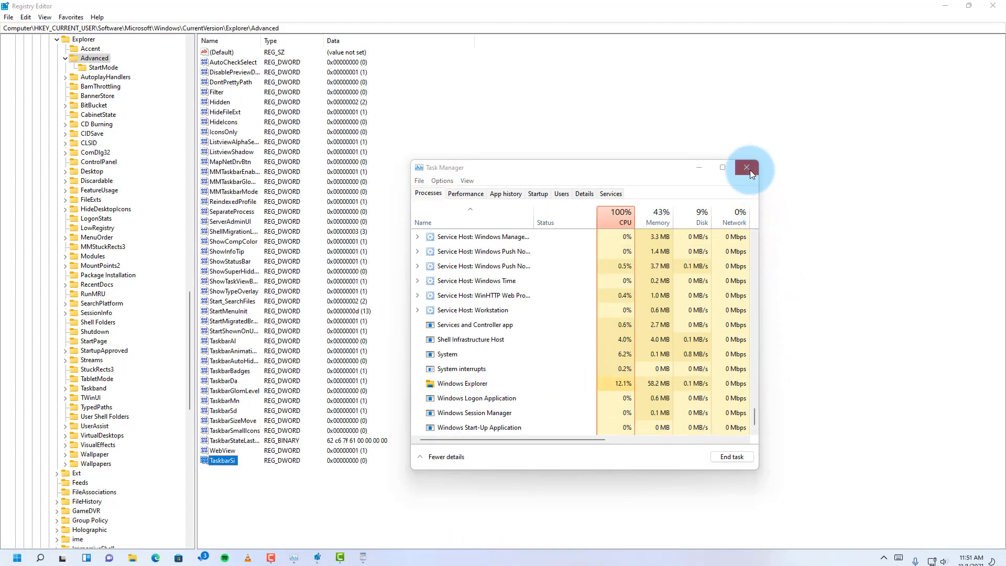
Set the value data of the TaskbarSi registry value to 2
click(509, 353)
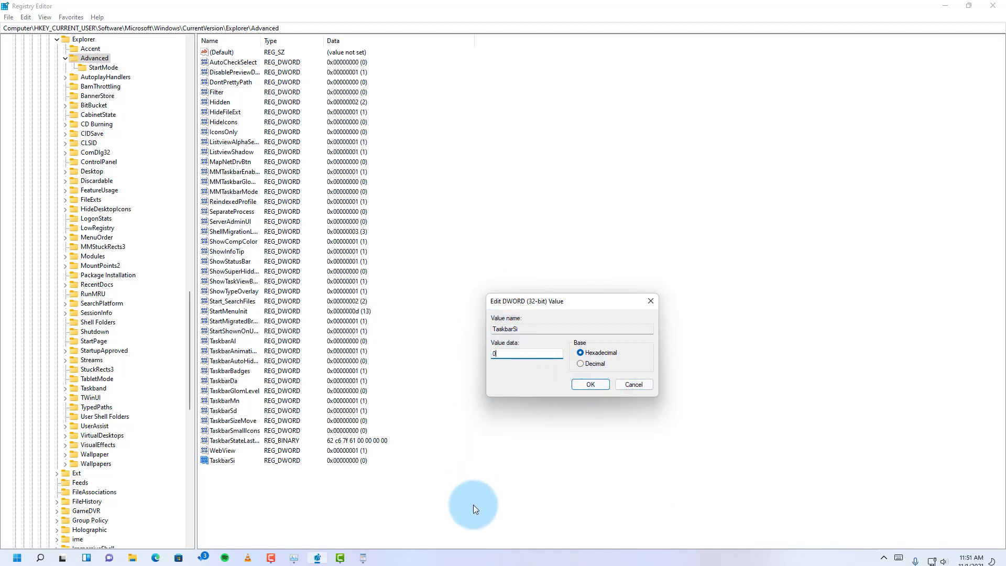
click(637, 387)
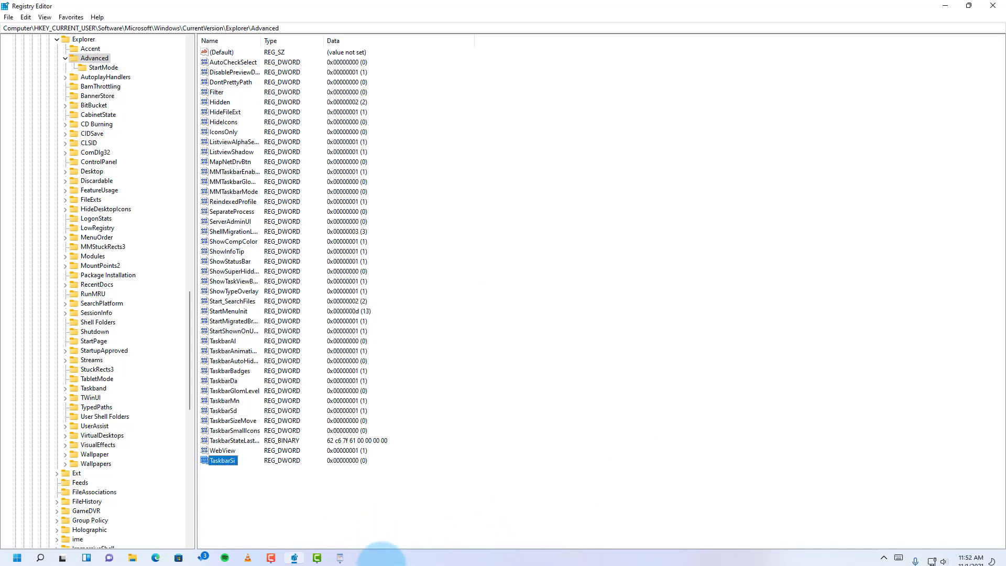
double_click(227, 460)
drag(143, 49, 501, 253)
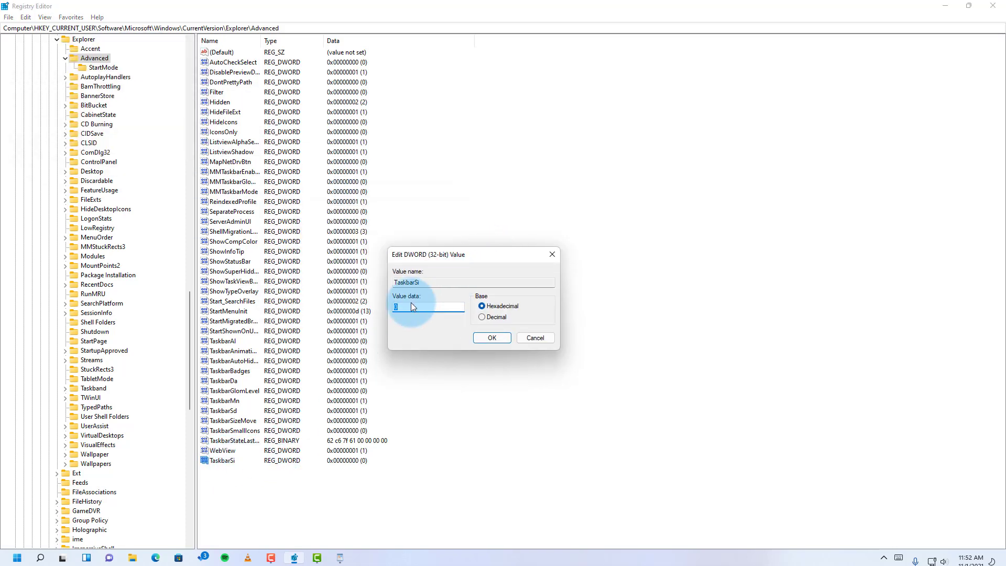
text(2)
click(498, 339)
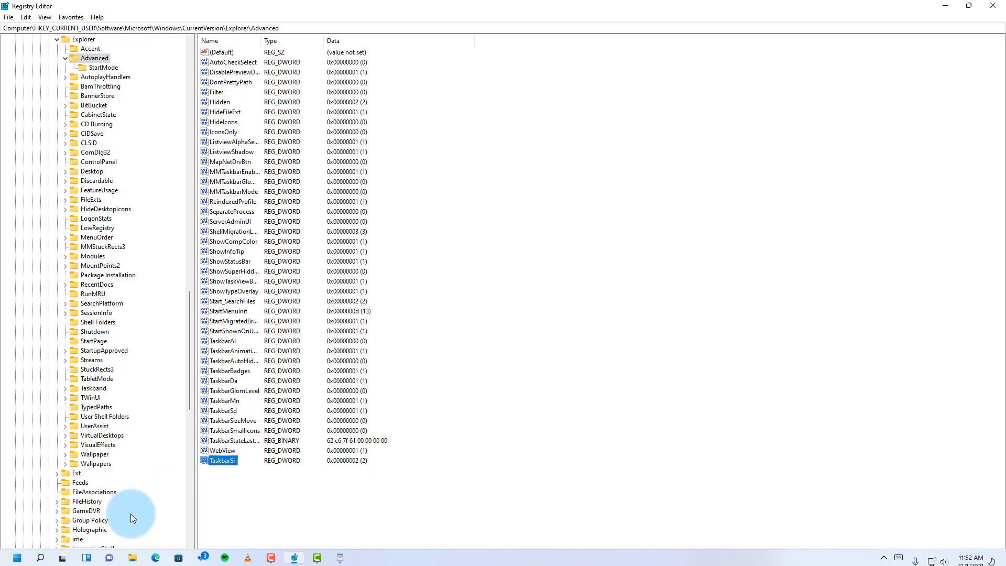
Restart the Windows Explorer process from Task Manager to apply the large taskbar size, and minimize Task Manager
right_click(17, 557)
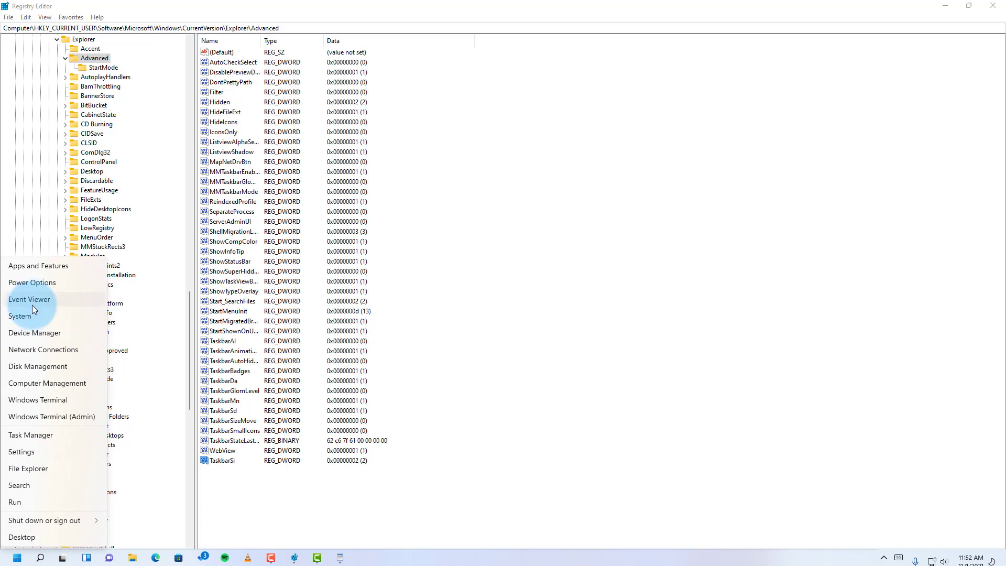
click(28, 418)
click(30, 435)
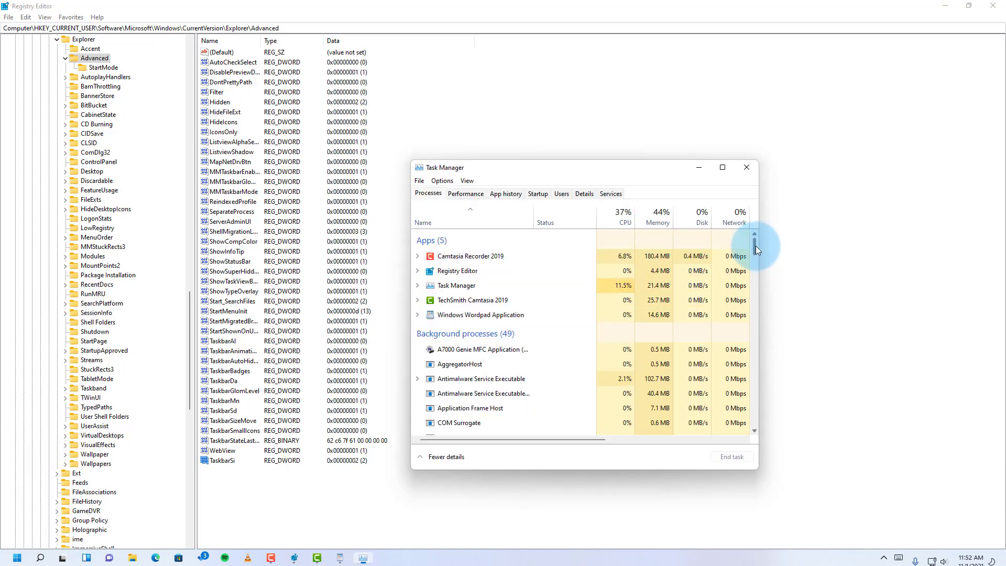
scroll(750, 315, down, 5)
scroll(749, 317, down, 10)
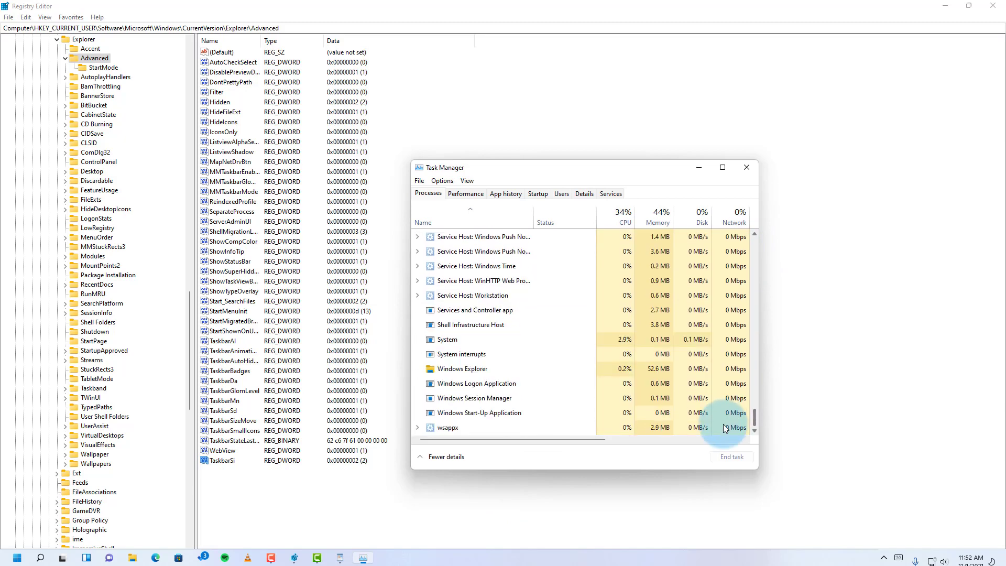
right_click(484, 366)
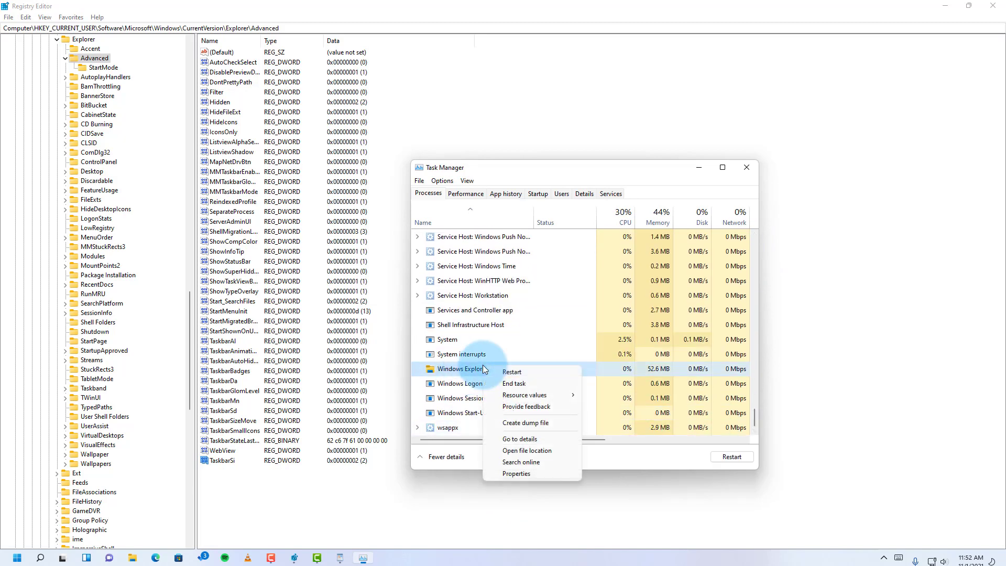
click(515, 373)
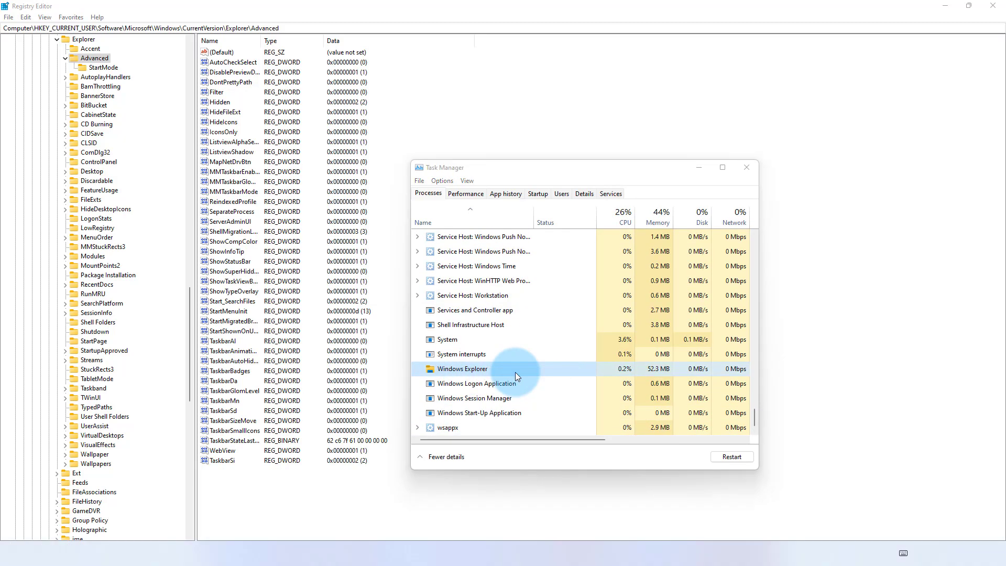
click(699, 167)
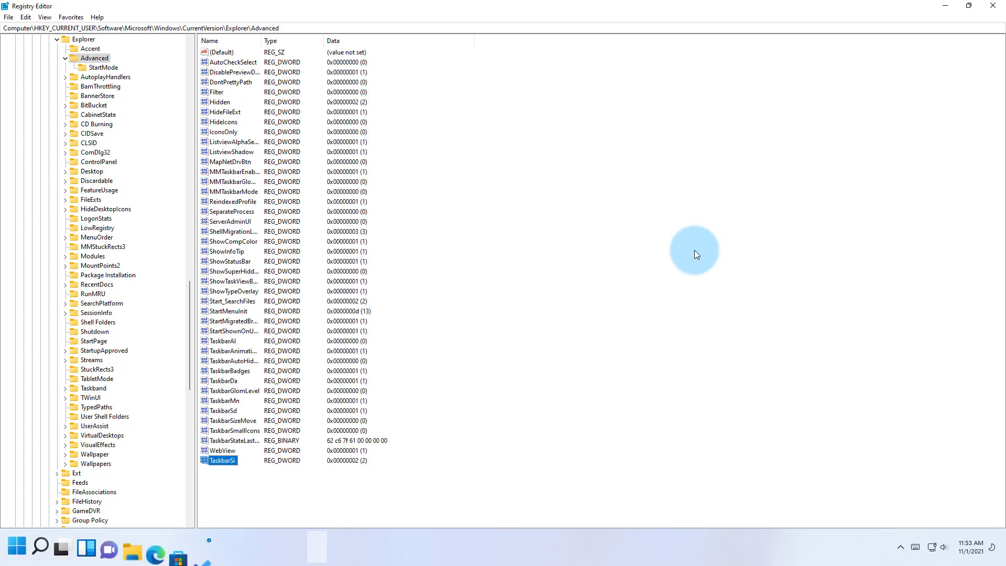
Set the value data of the TaskbarSi registry value to 1
double_click(227, 461)
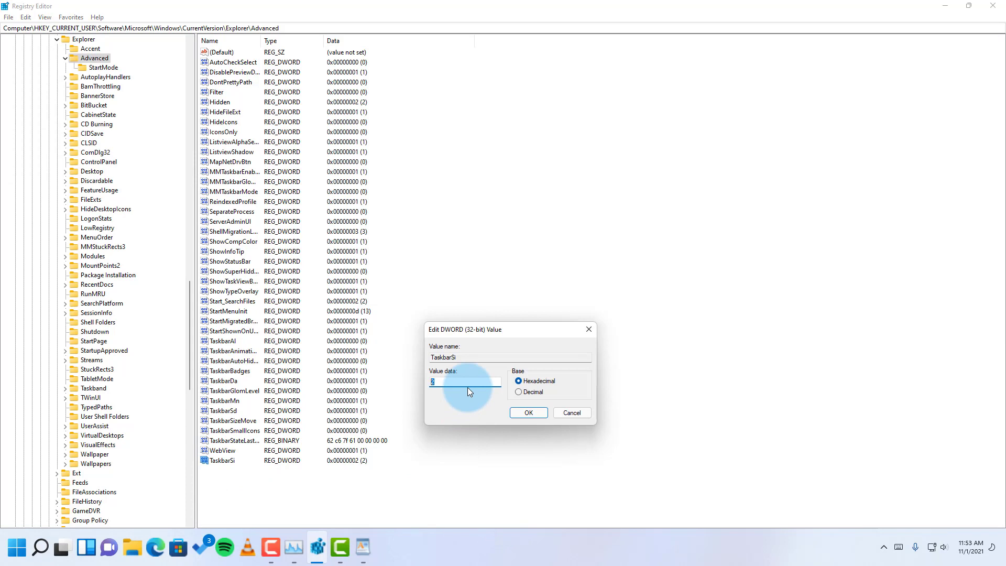
text(1)
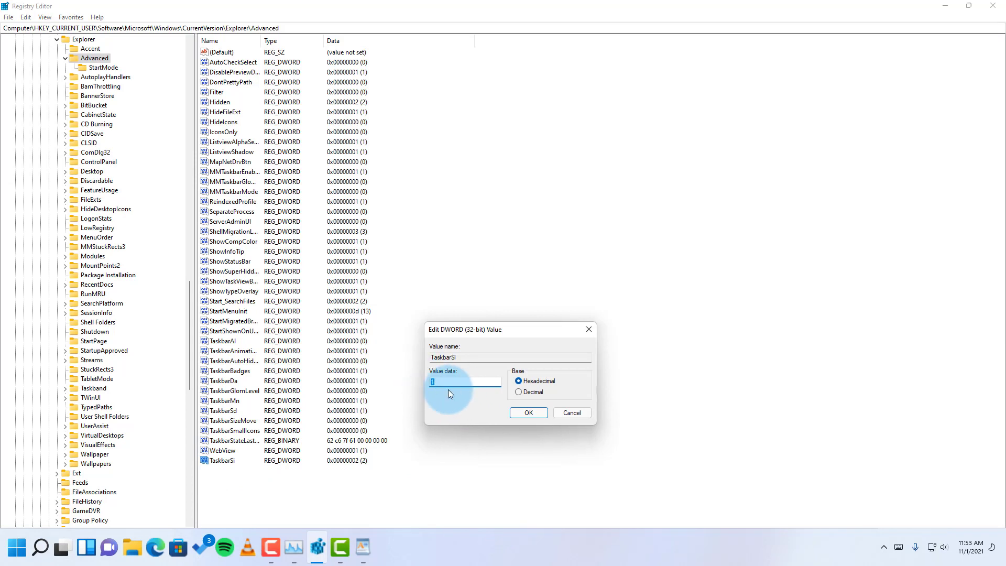
click(520, 412)
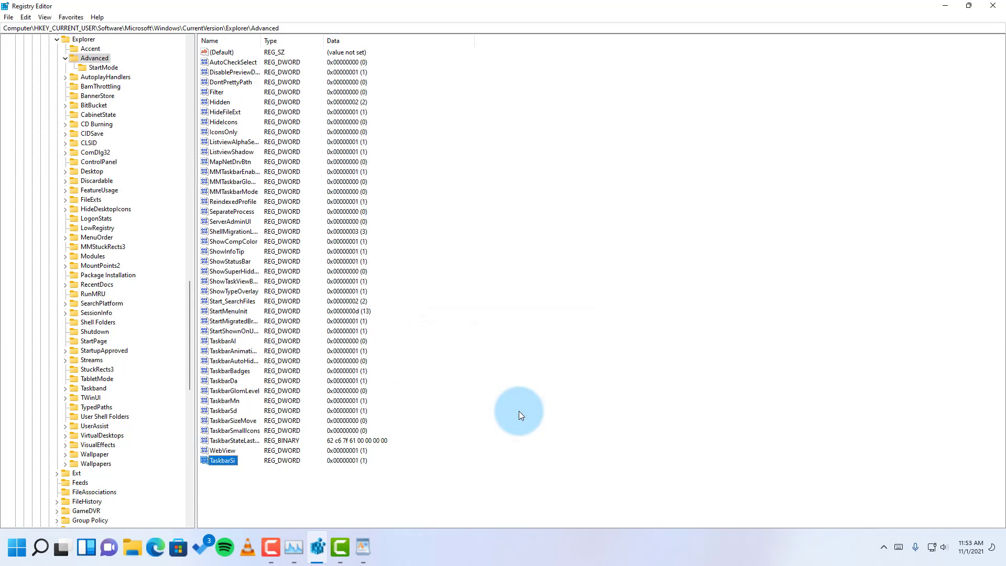
Restart the Windows Explorer process from Task Manager to apply the medium taskbar size, and minimize Task Manager
click(294, 547)
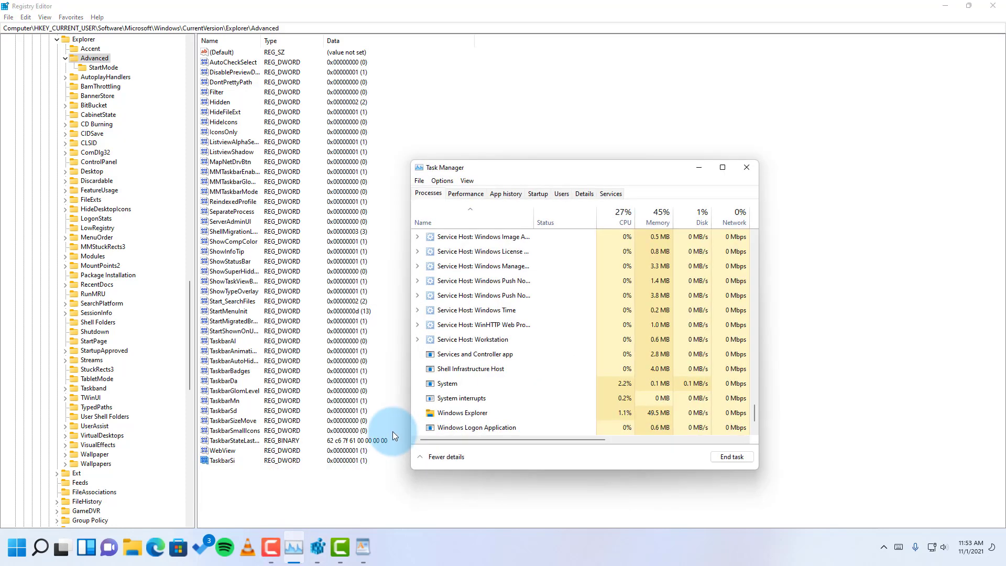
right_click(471, 412)
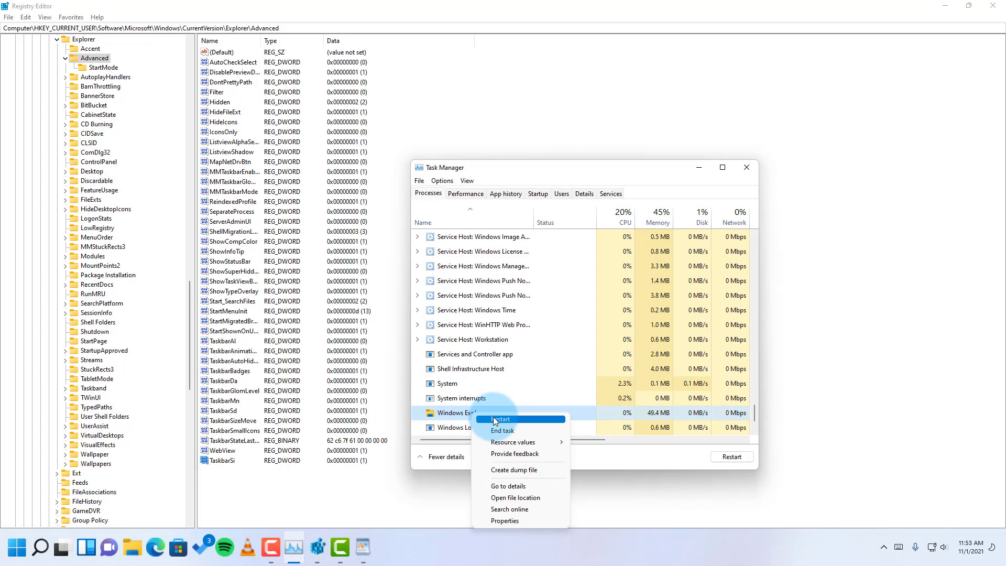
click(492, 420)
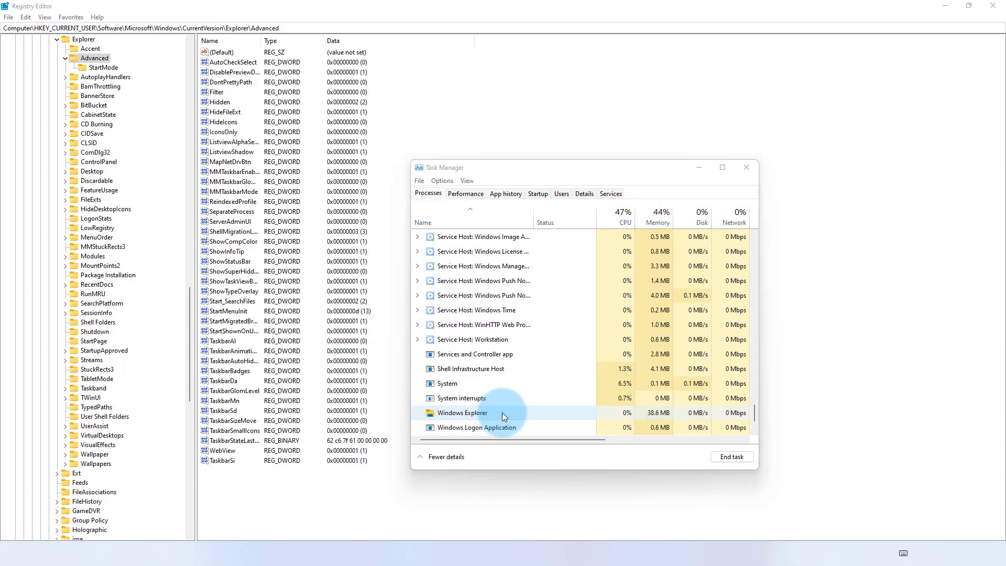
click(696, 167)
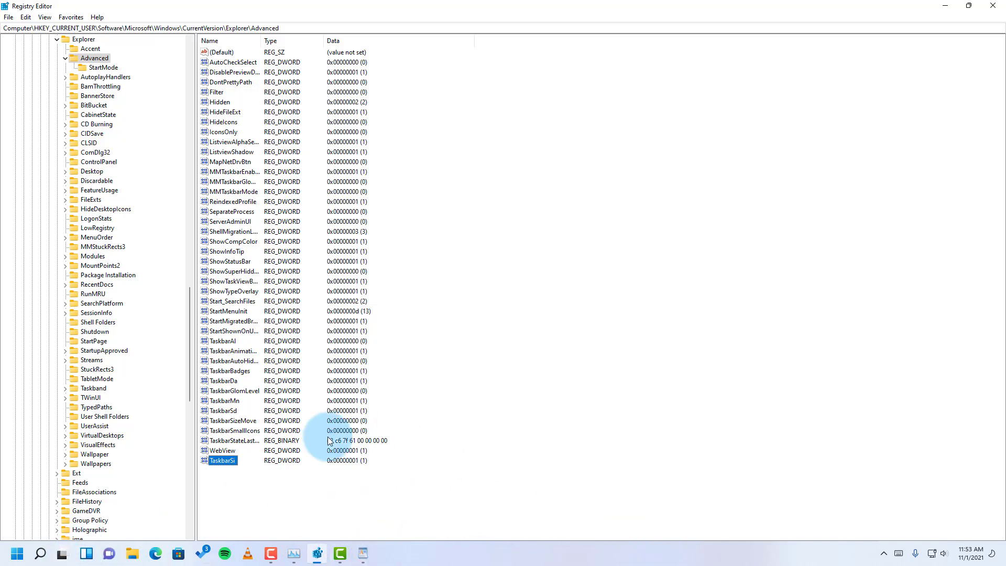
Open Registry Editor and go to the key HKEY_CURRENT_USER\Software\Microsoft\Windows\CurrentVersion\Explorer\StuckRects3
mouse_move(366, 558)
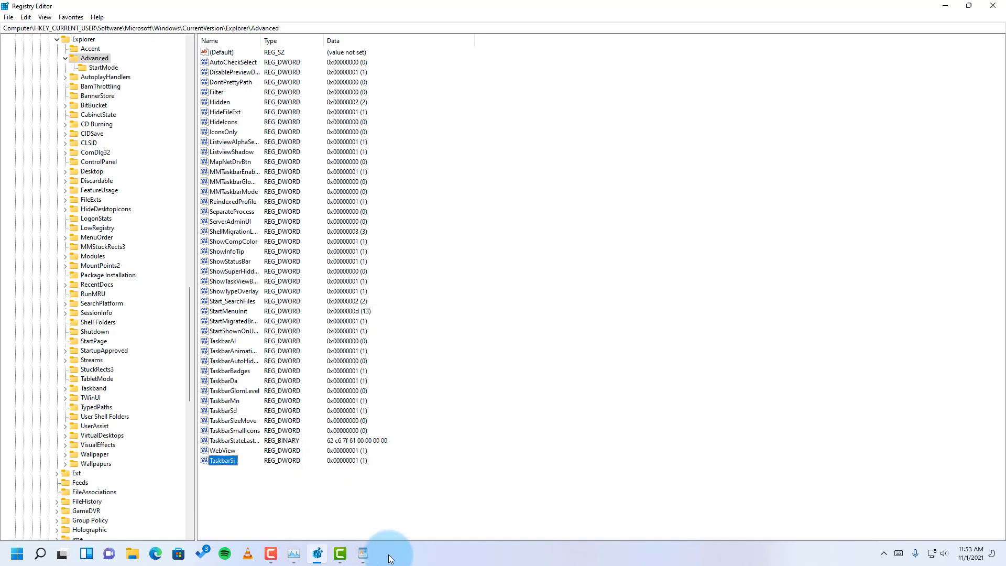
key(Return)
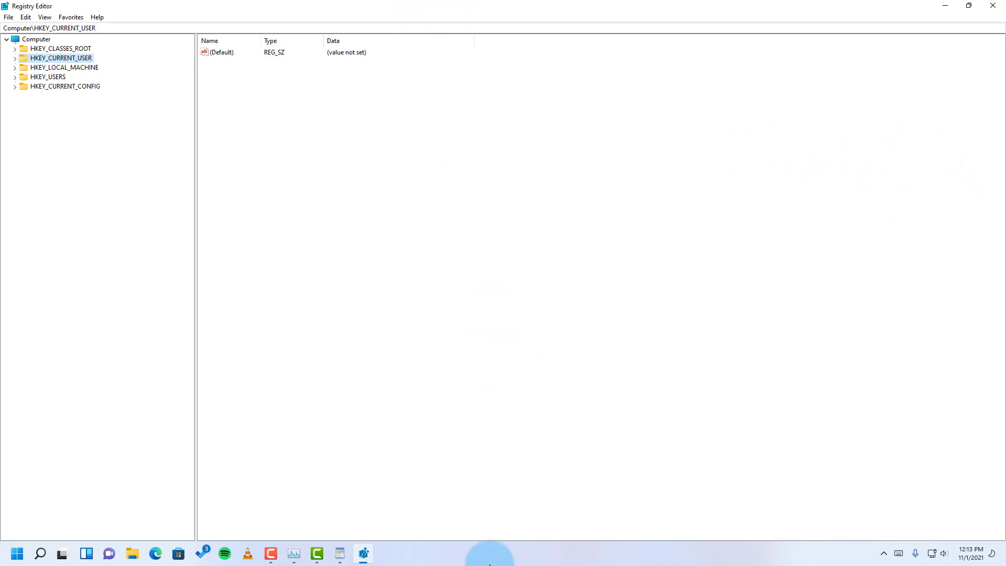
click(90, 28)
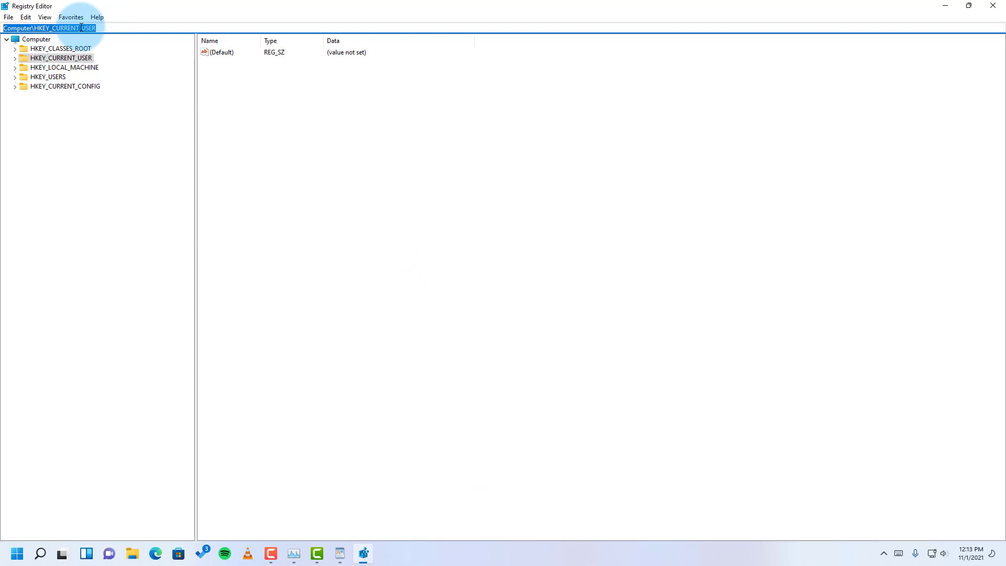
right_click(82, 28)
click(108, 74)
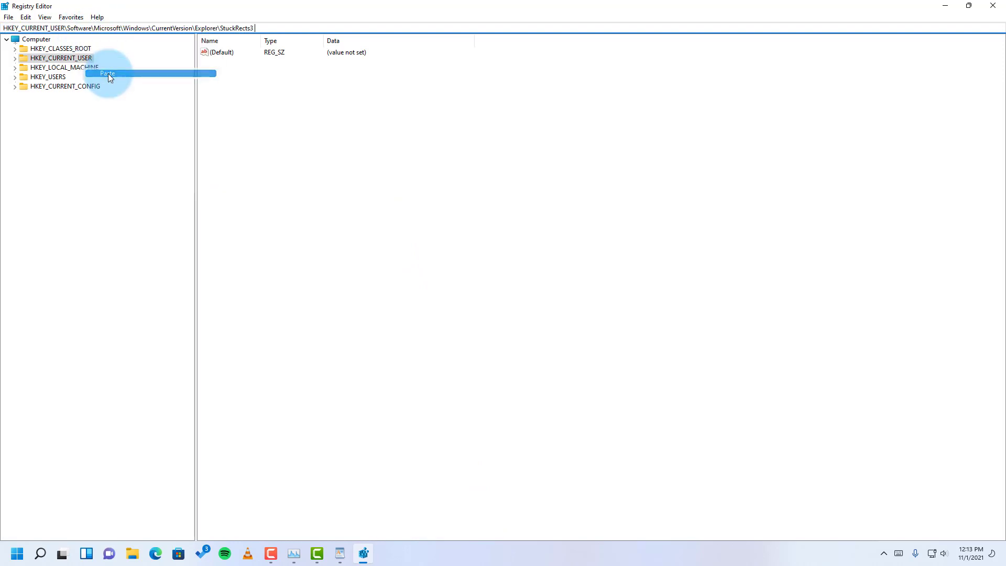
key(Return)
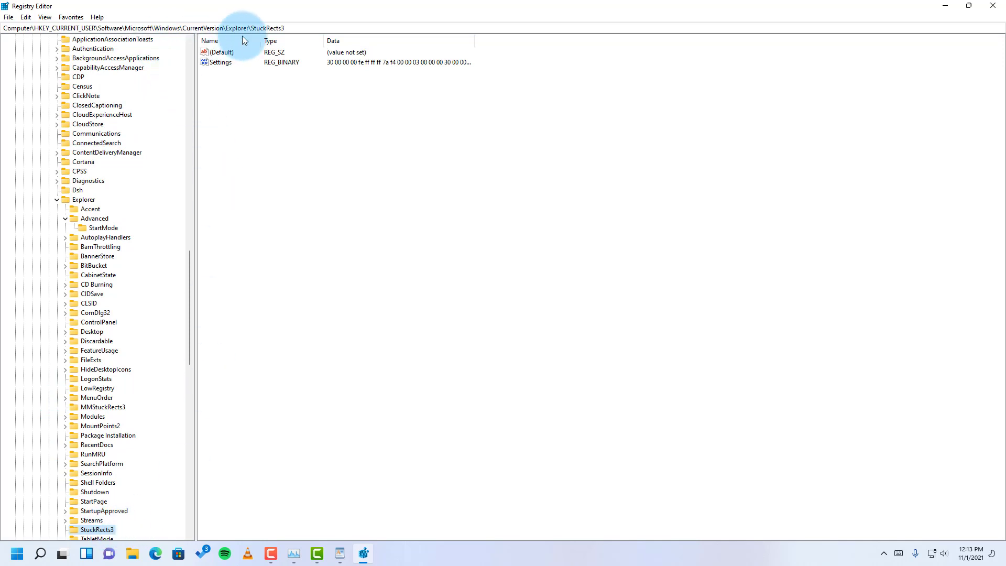
Edit the Settings binary value of StuckRects3, changing the fifth byte of row 00000008 to 01
double_click(224, 59)
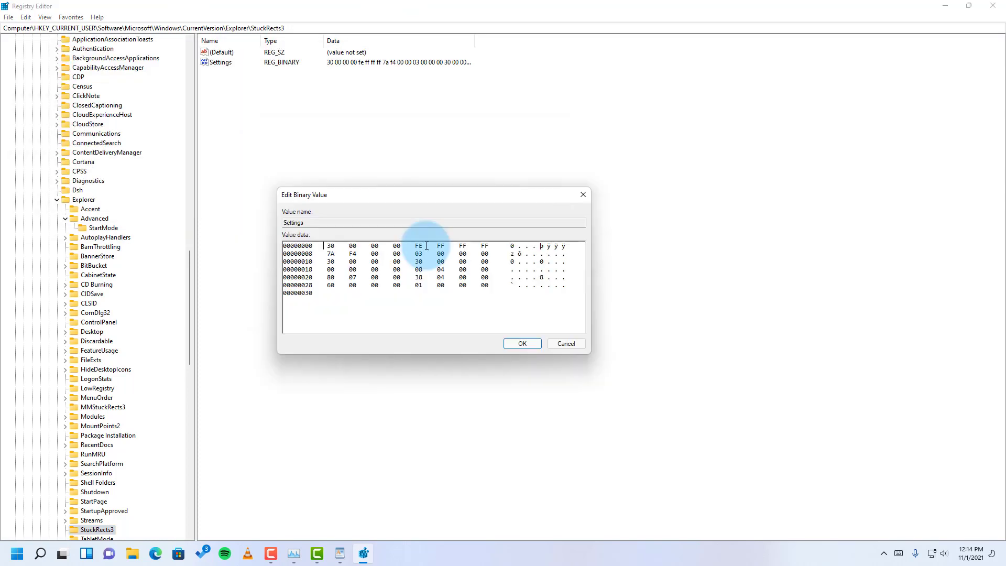
click(427, 245)
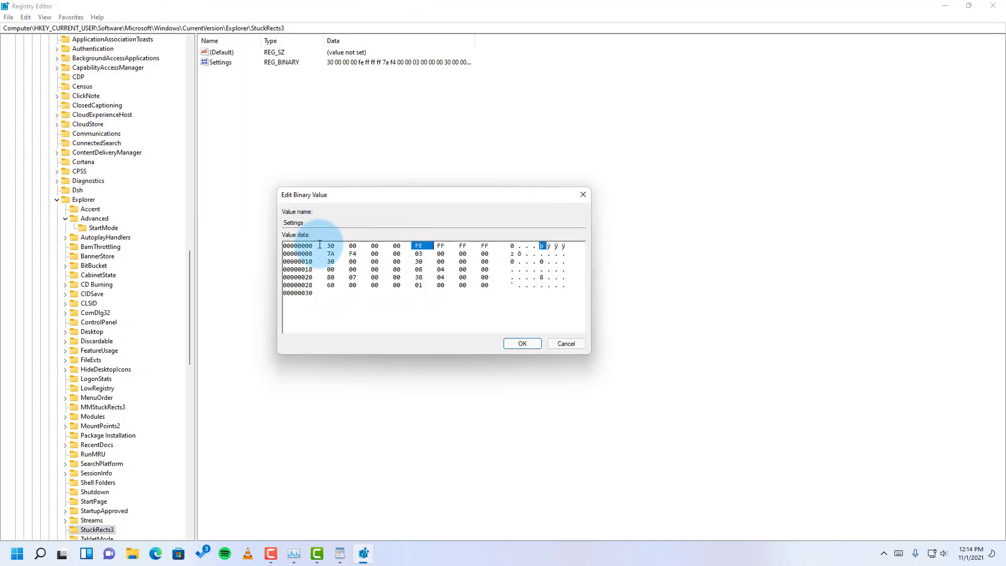
click(423, 255)
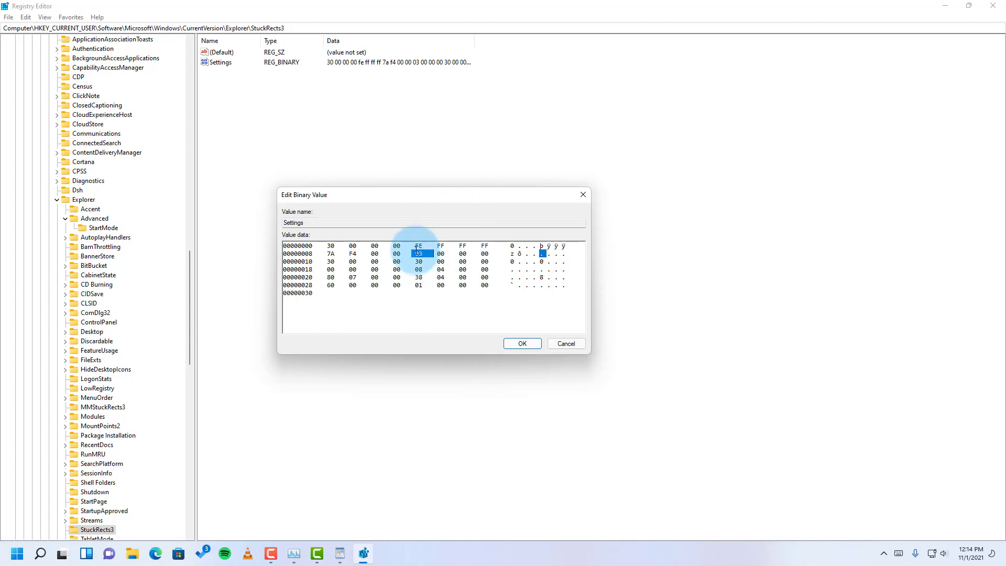
text(01)
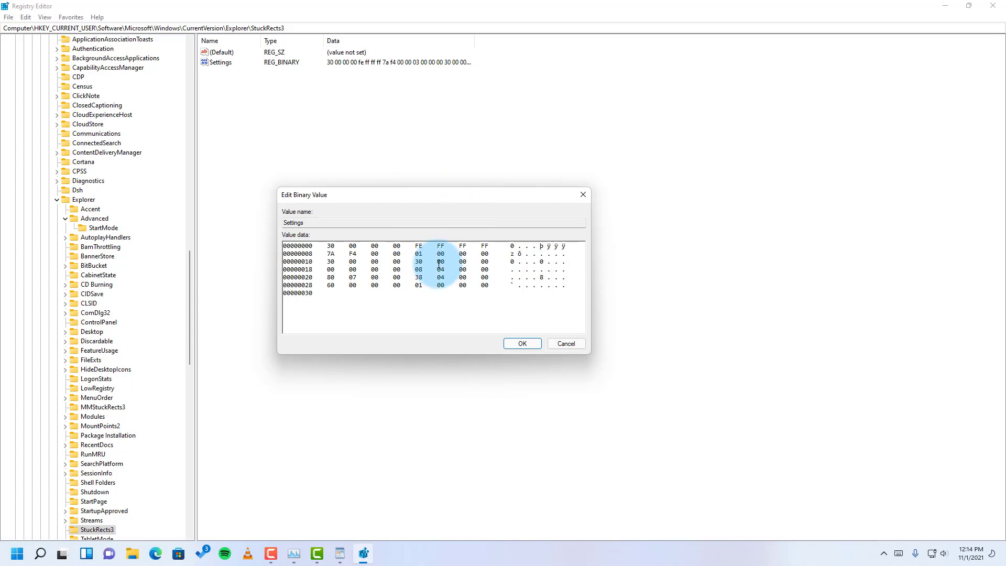
click(524, 344)
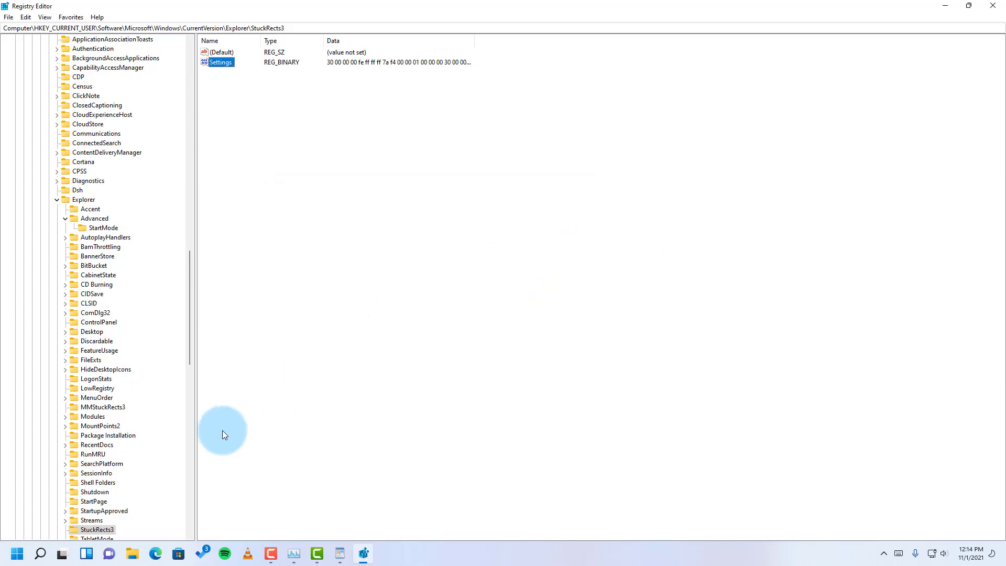
Restart the Windows Explorer process from Task Manager to move the taskbar to the top, and show the desktop
click(294, 554)
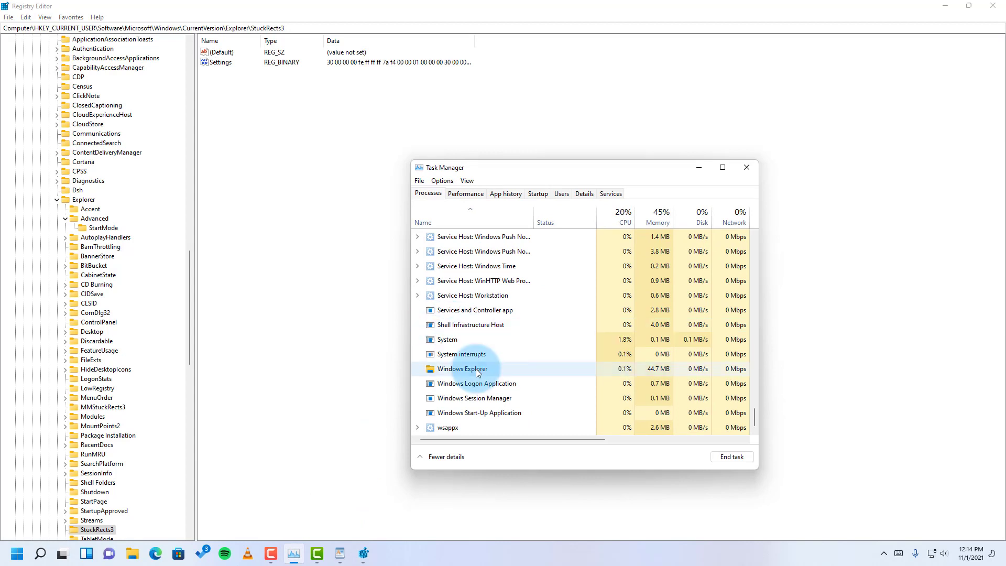
right_click(477, 370)
click(505, 375)
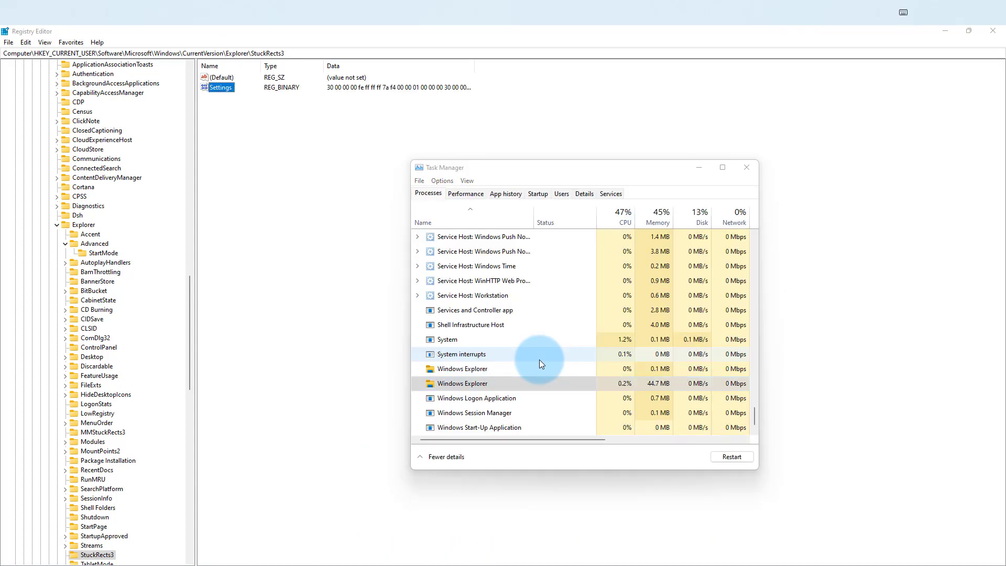
click(699, 167)
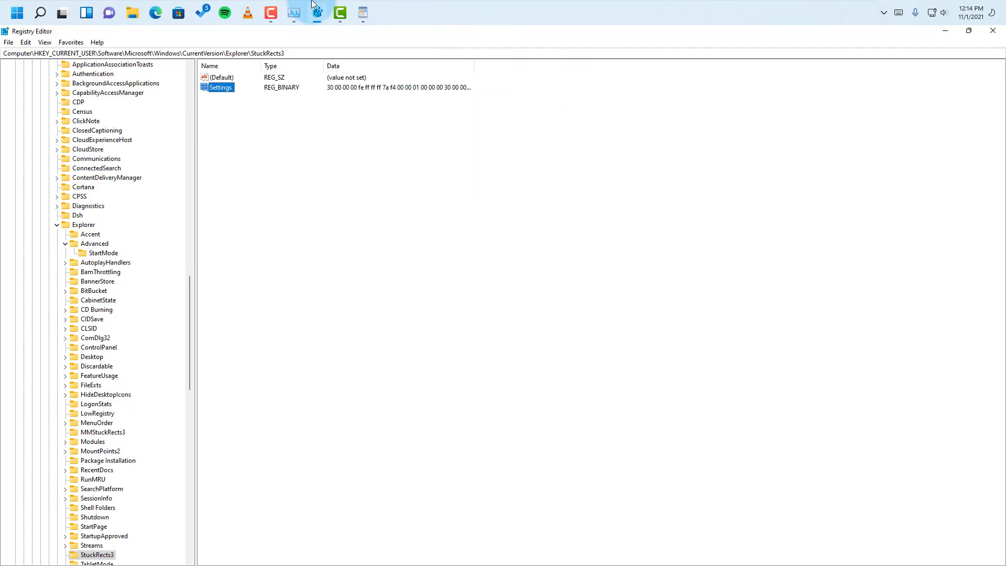
key(super+d)
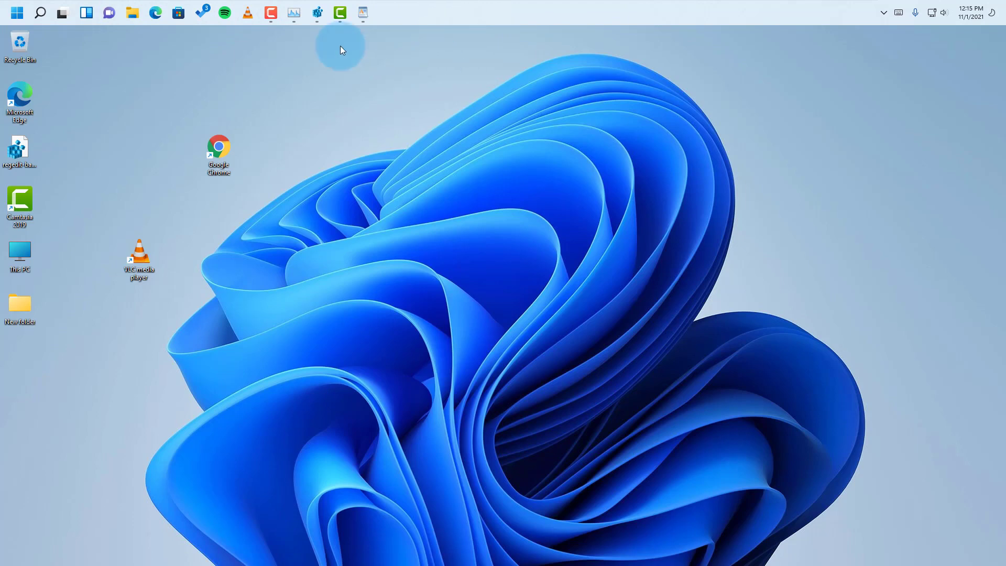
Return to Registry Editor and set the fifth byte of row 00000008 in the Settings binary value to 03
click(317, 14)
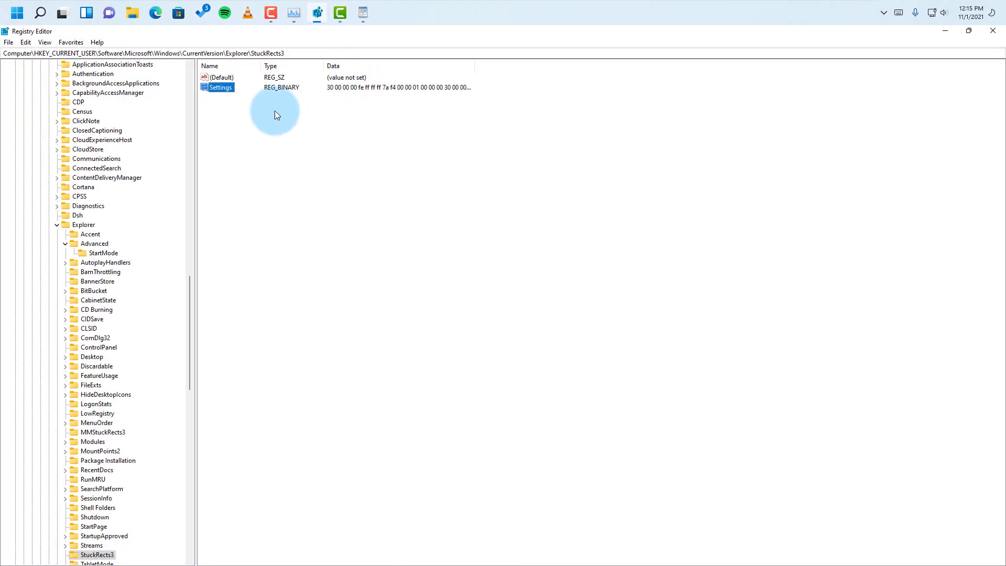
double_click(223, 88)
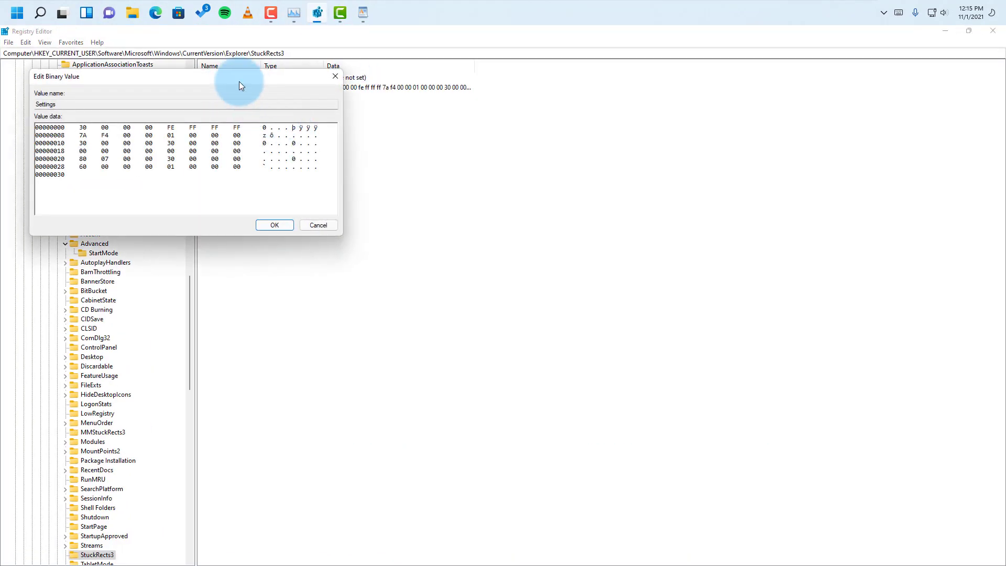
drag(239, 81, 363, 151)
drag(514, 216, 560, 228)
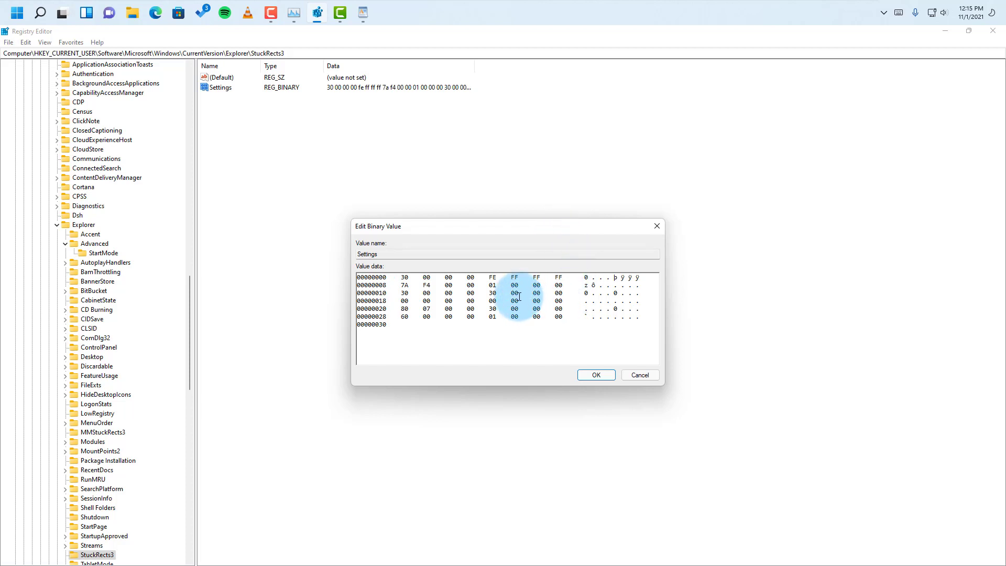
double_click(495, 286)
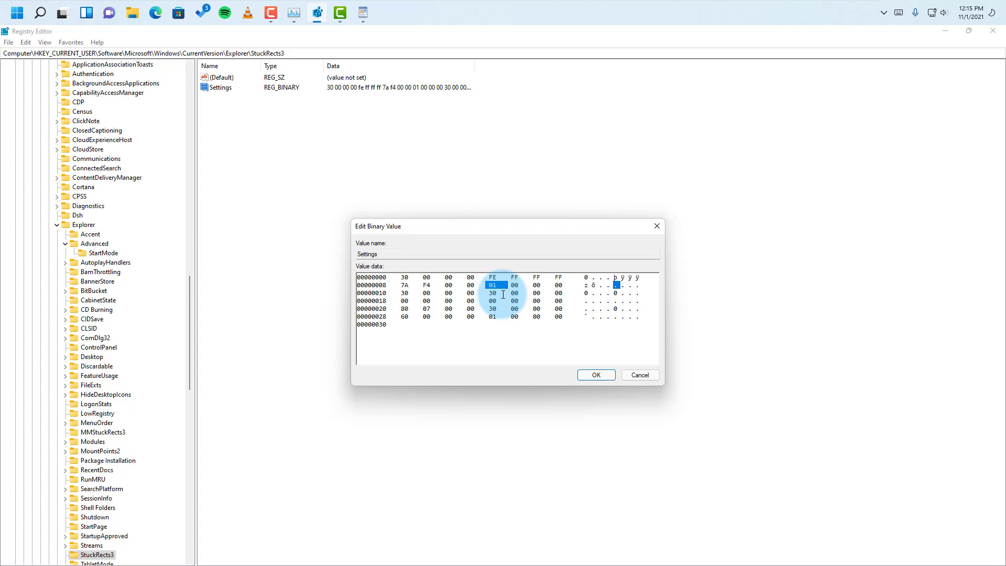
text(00)
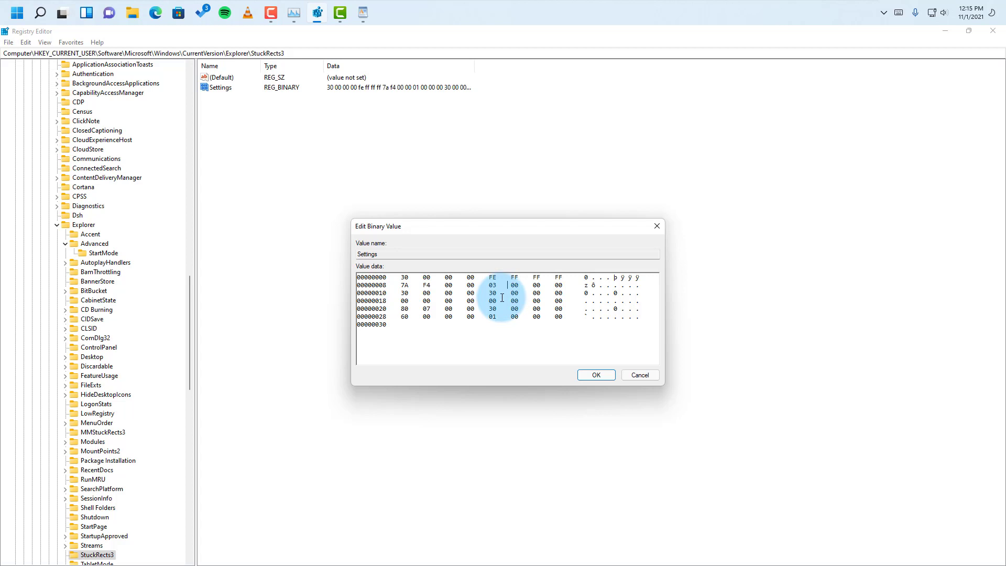
click(597, 375)
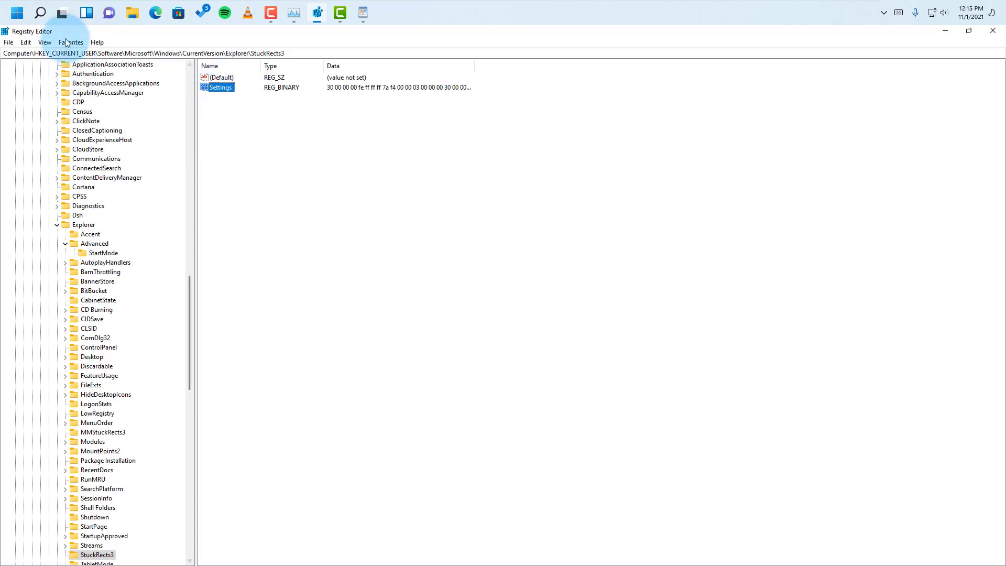
Restart the Windows Explorer process to move the taskbar back to the bottom, close Task Manager and minimize Registry Editor
click(294, 13)
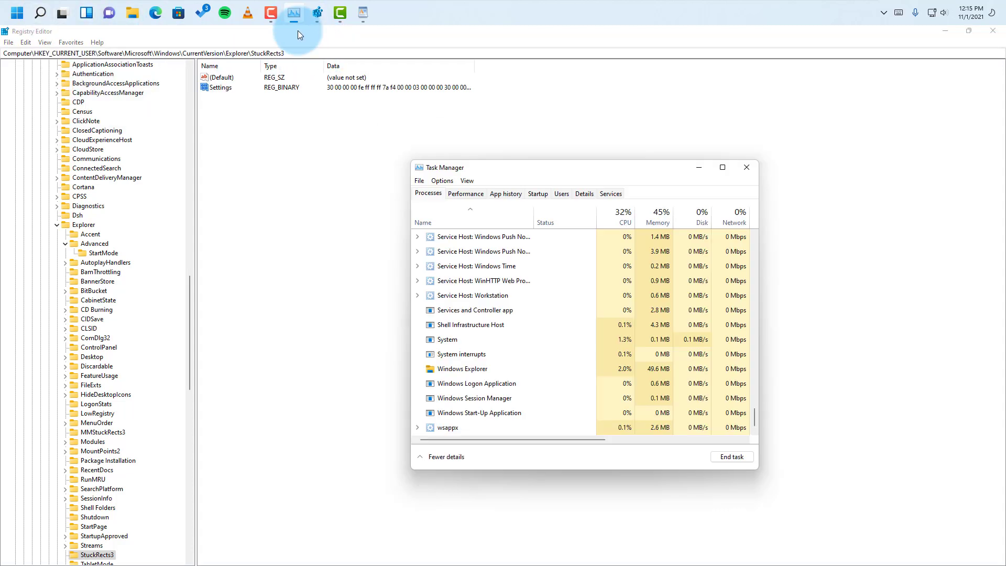
right_click(476, 370)
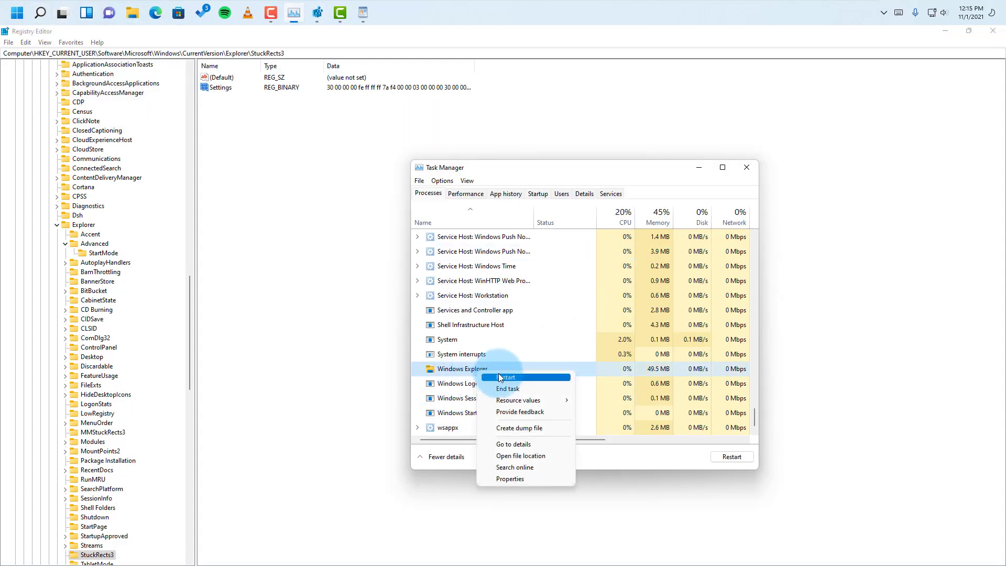
click(499, 374)
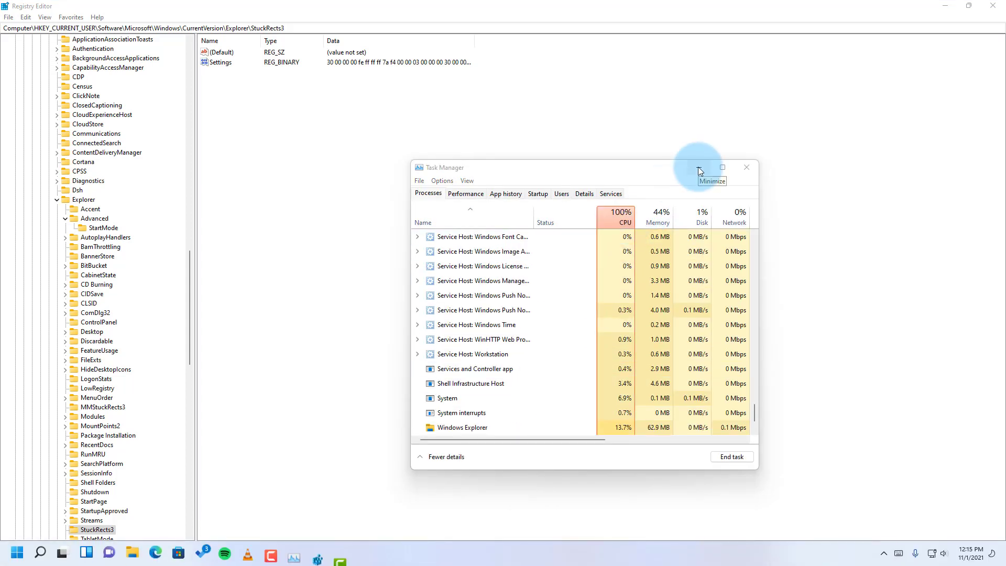
click(745, 164)
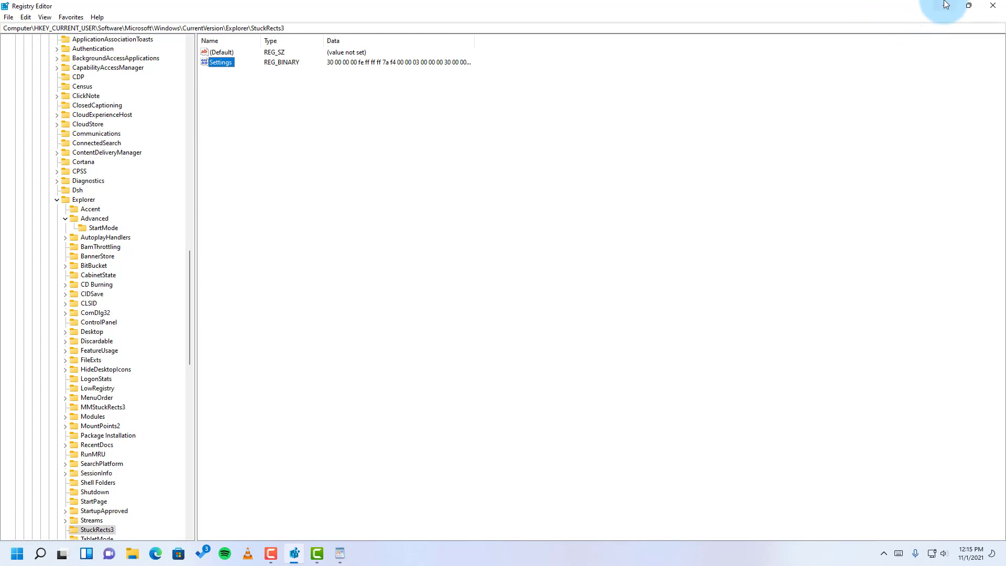
click(945, 5)
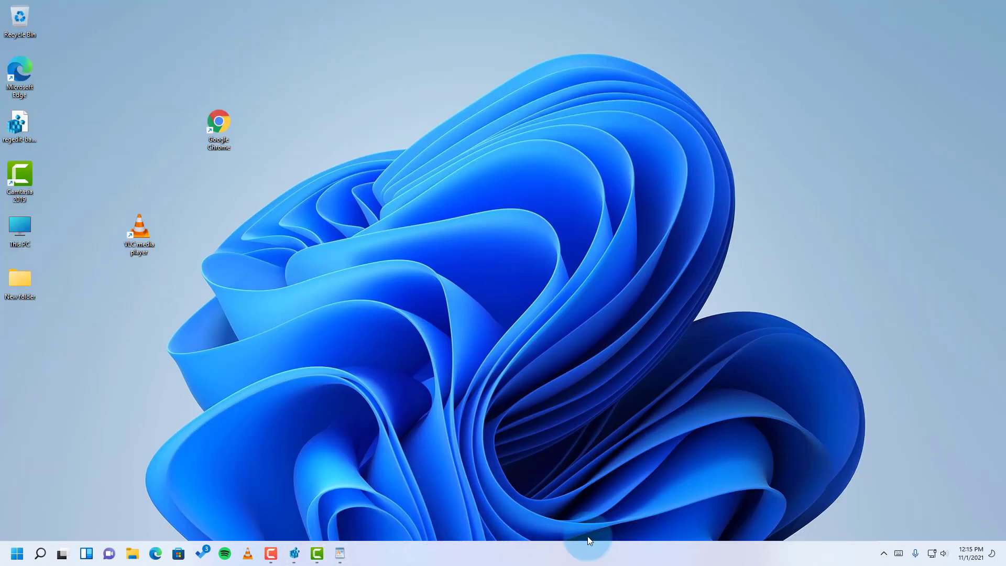